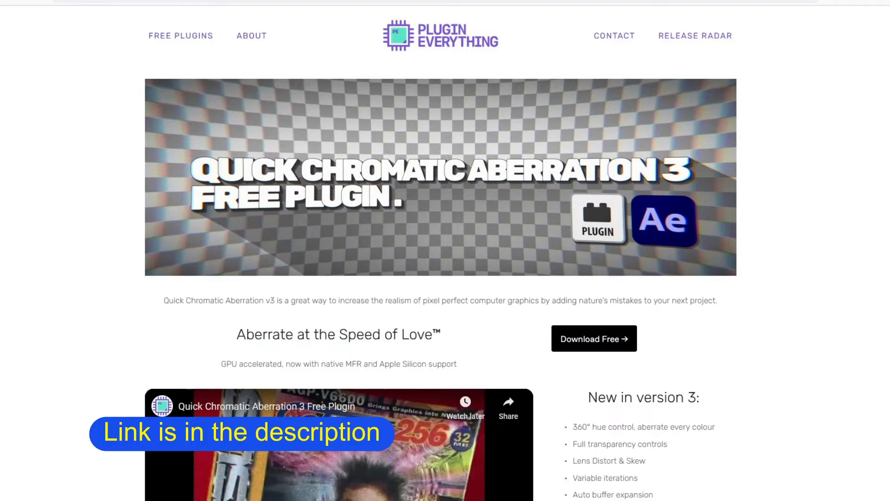
- Review the Quick Chromatic Aberration 3 plugin page for its features and free download
scroll(441, 253, down, 2)
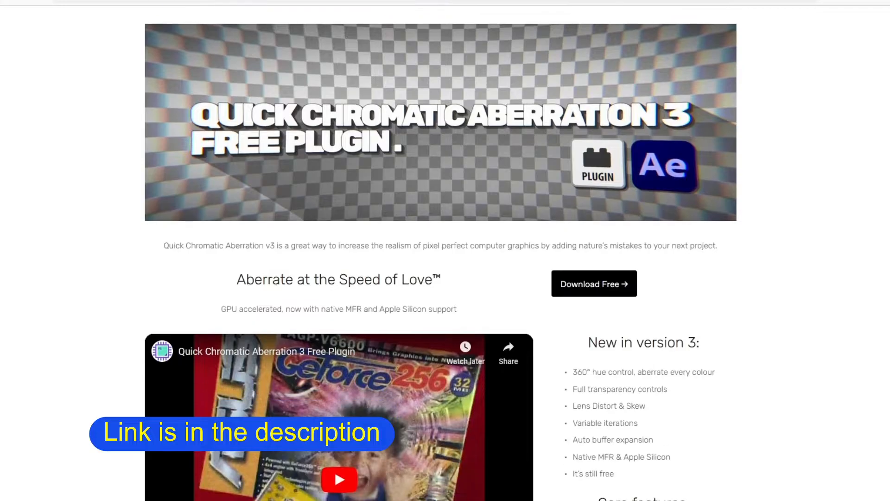
scroll(441, 253, down, 6)
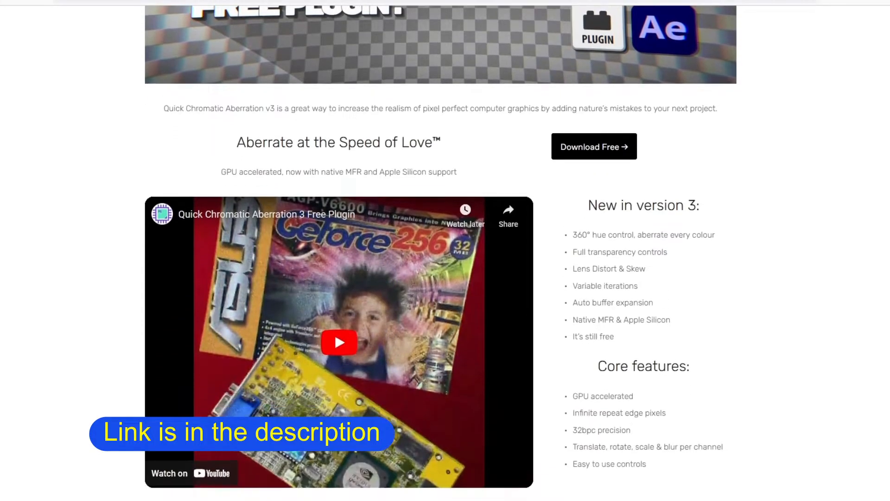
scroll(440, 253, down, 4)
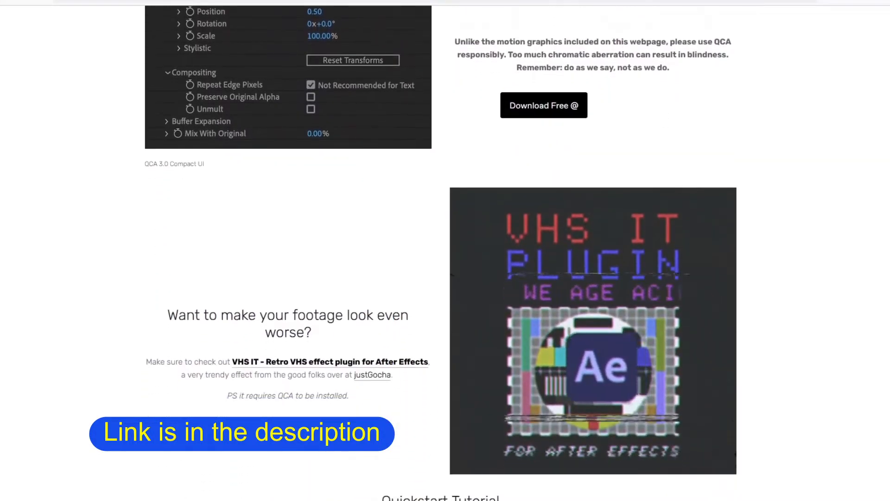
scroll(440, 254, down, 2)
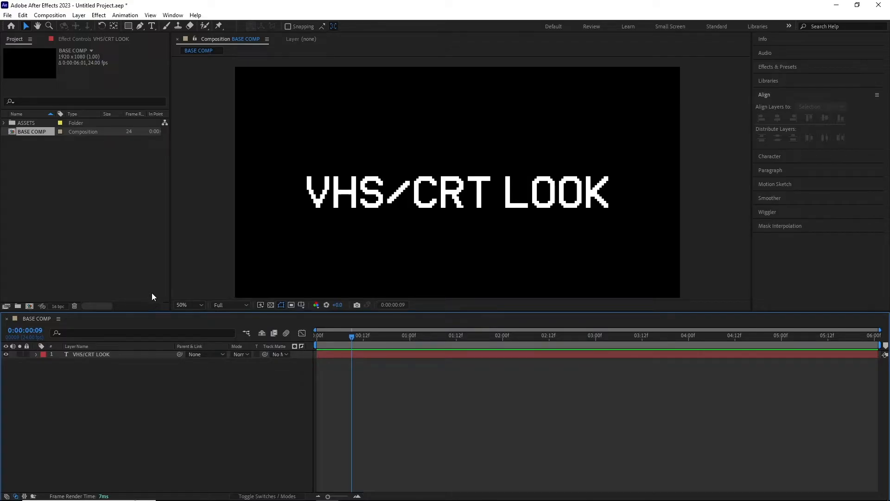
- In After Effects, create a 1920 x 1080, 24 fps composition named FIRST BUILD, 0:00:06:01 long, and place BASE COMP in it
click(124, 355)
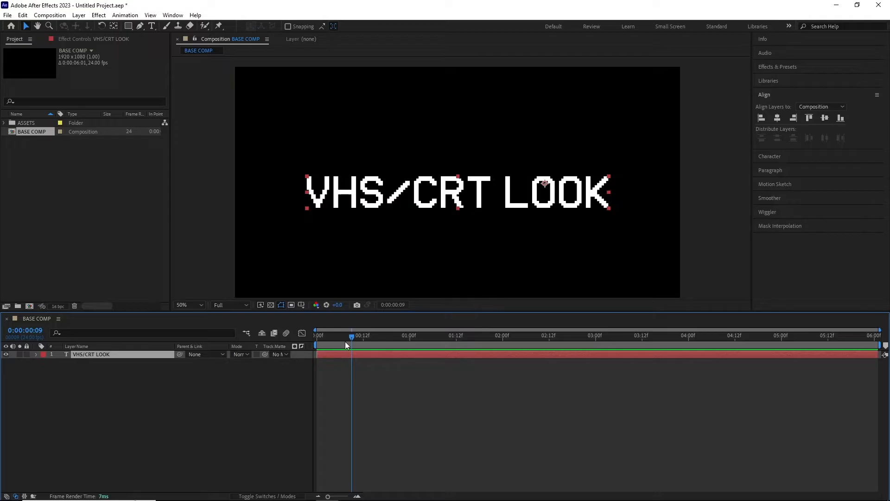
drag(345, 343, 357, 345)
click(50, 15)
click(61, 21)
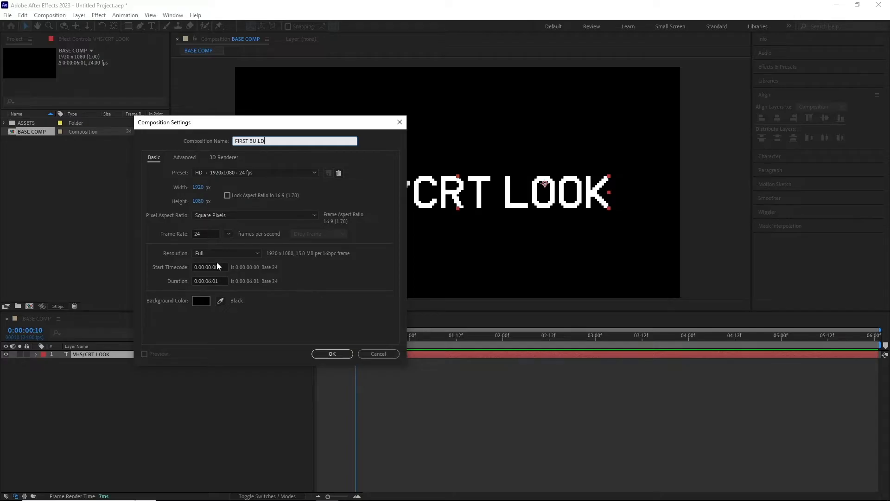
click(332, 353)
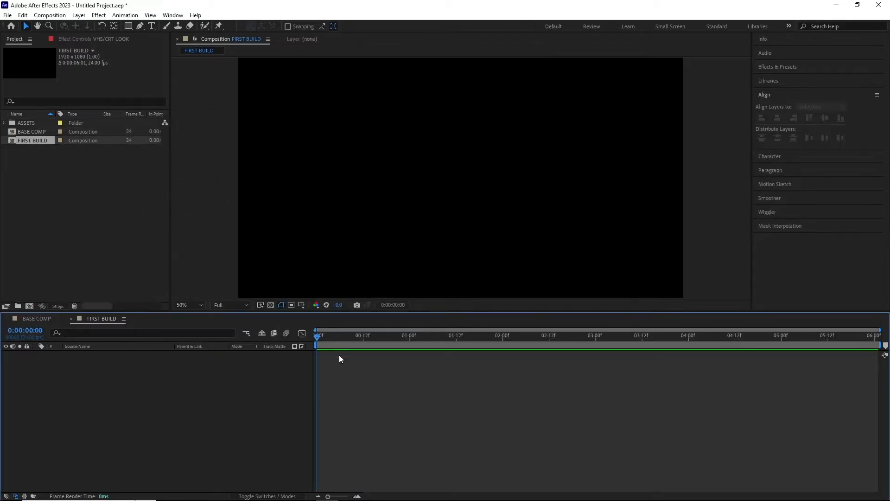
click(38, 132)
drag(38, 132, 97, 393)
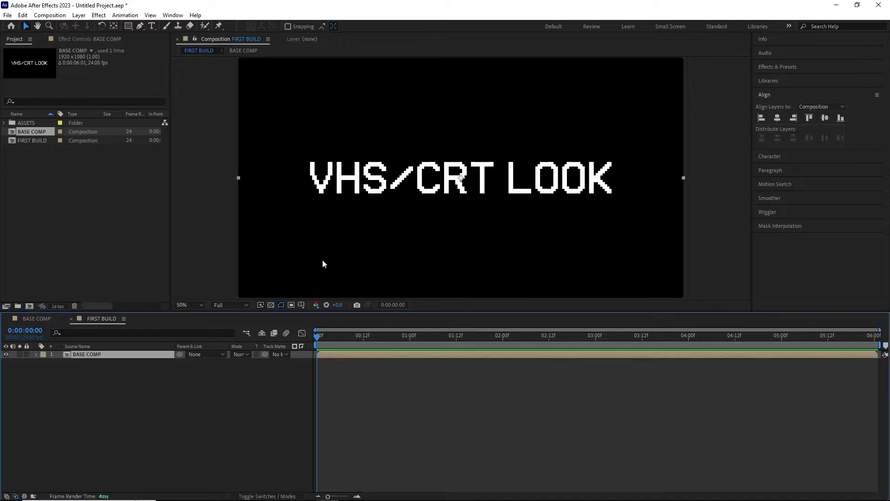
- Add an adjustment layer above BASE COMP and rename it FX
click(79, 15)
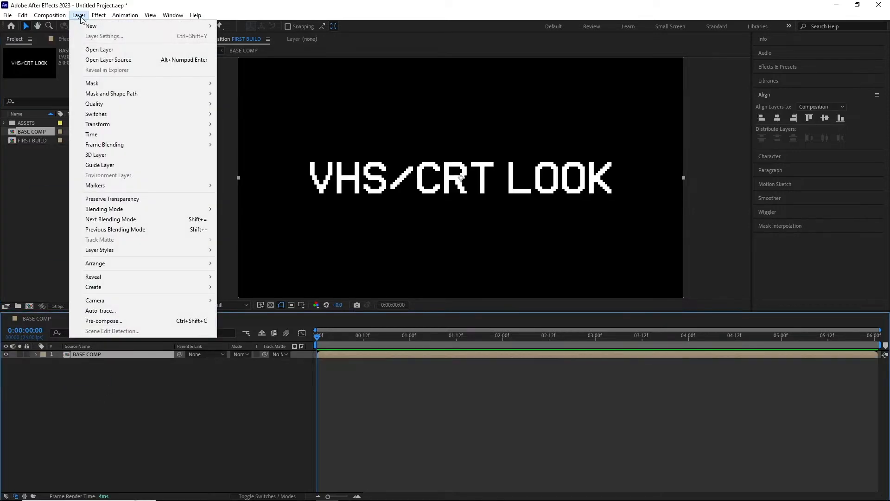
mouse_move(93, 26)
click(252, 86)
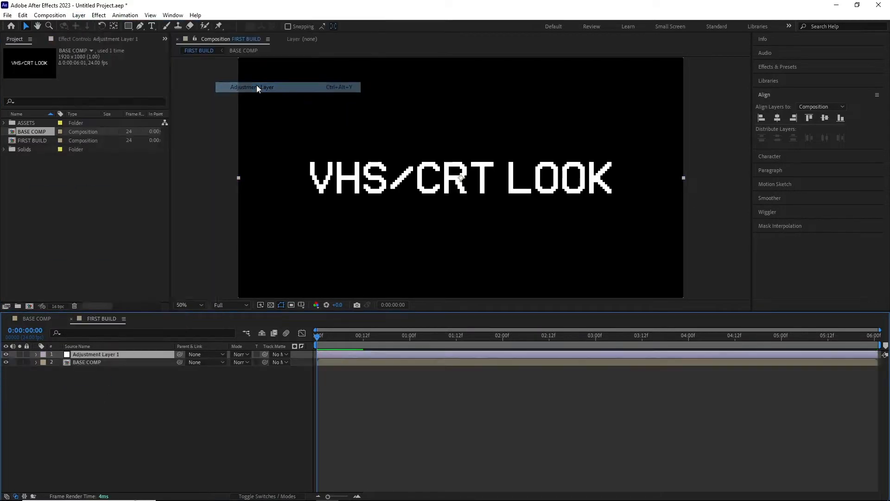
right_click(120, 357)
click(145, 328)
text(FX)
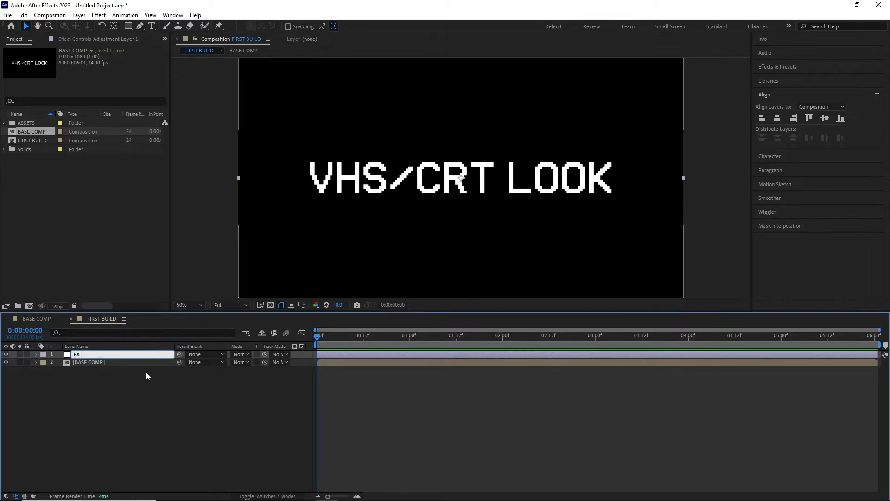
key(Return)
- Apply the Venetian Blinds effect to the FX layer and set its width to 5
click(140, 355)
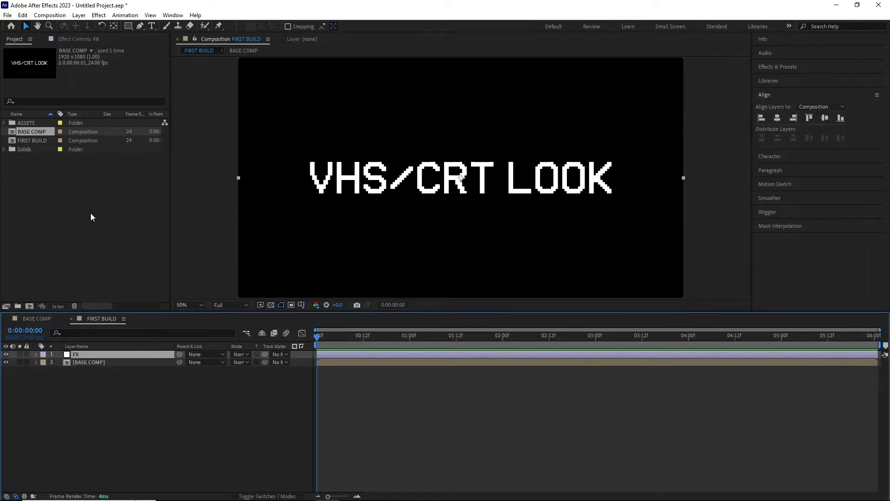
click(99, 15)
mouse_move(139, 273)
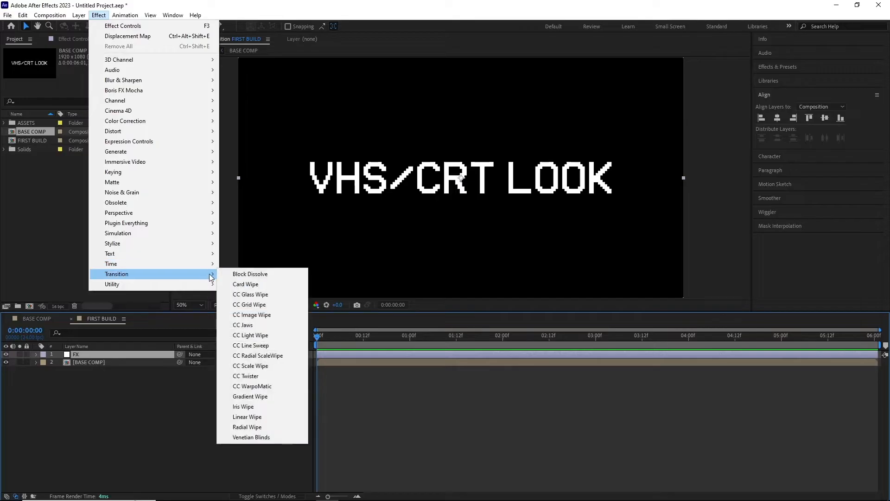
click(266, 438)
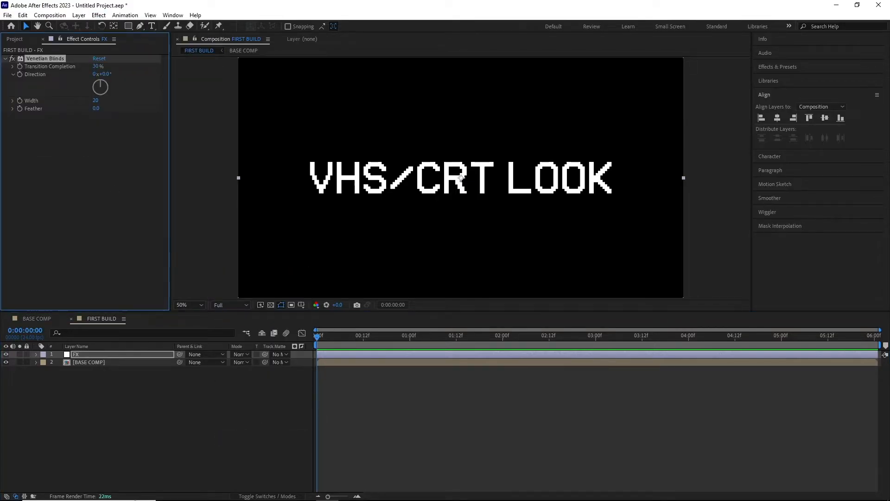
click(97, 101)
key(Return)
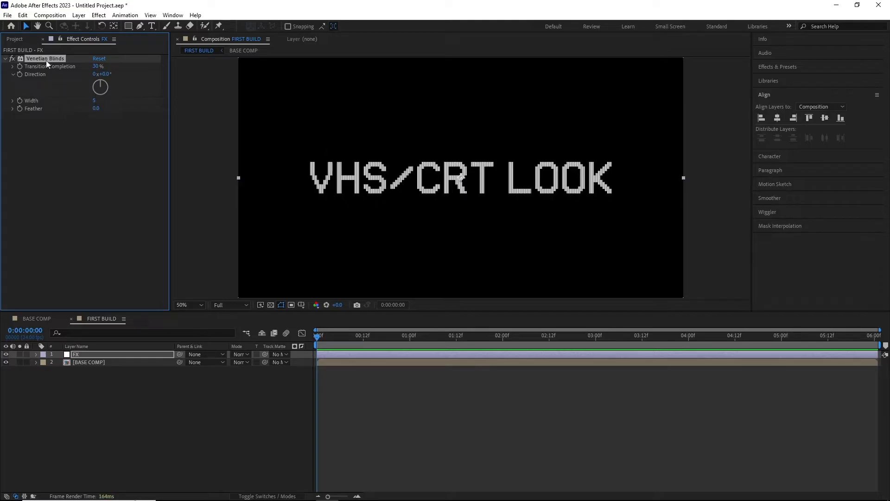
- Duplicate the Venetian Blinds effect and set the copy's direction to 90°
key(ctrl+d)
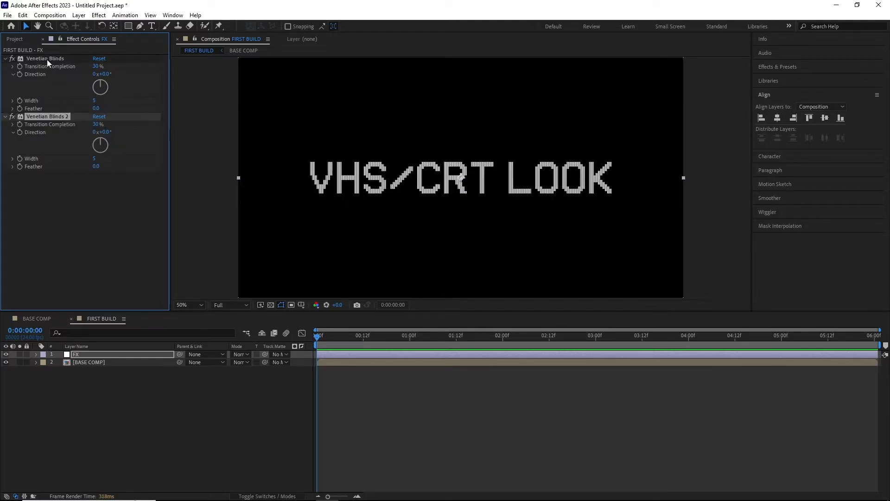
click(106, 132)
text(90)
key(Return)
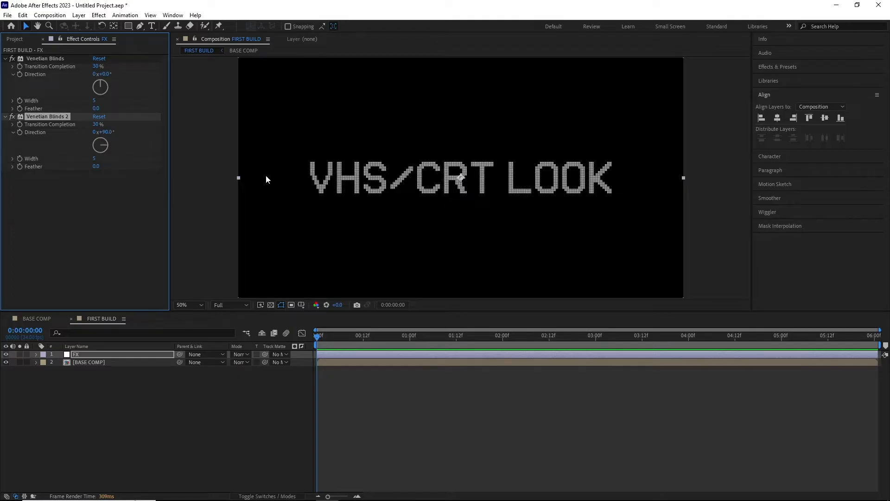
key(period)
key(period)
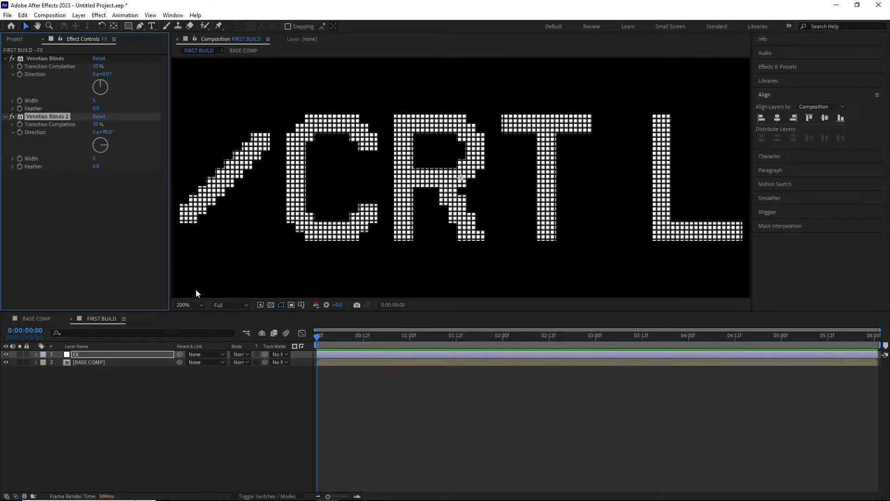
click(187, 305)
click(195, 323)
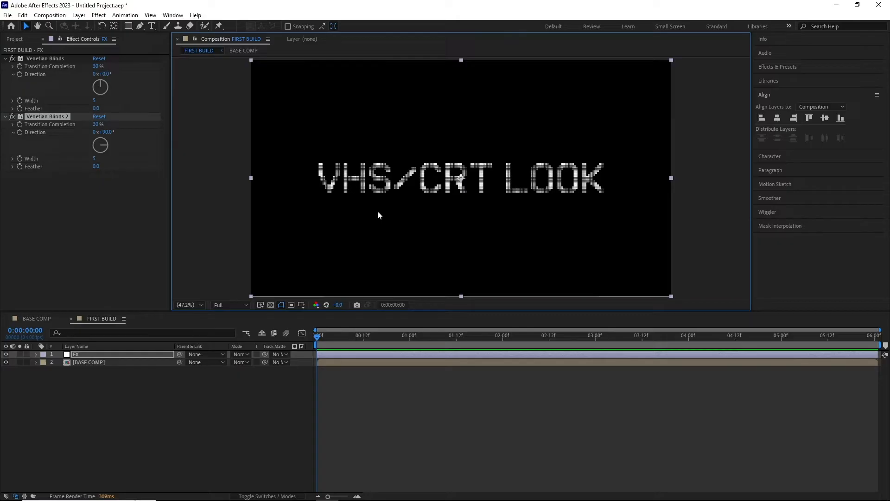
- Apply the Wave Warp effect to the FX layer and set its wave type to Noise
click(97, 16)
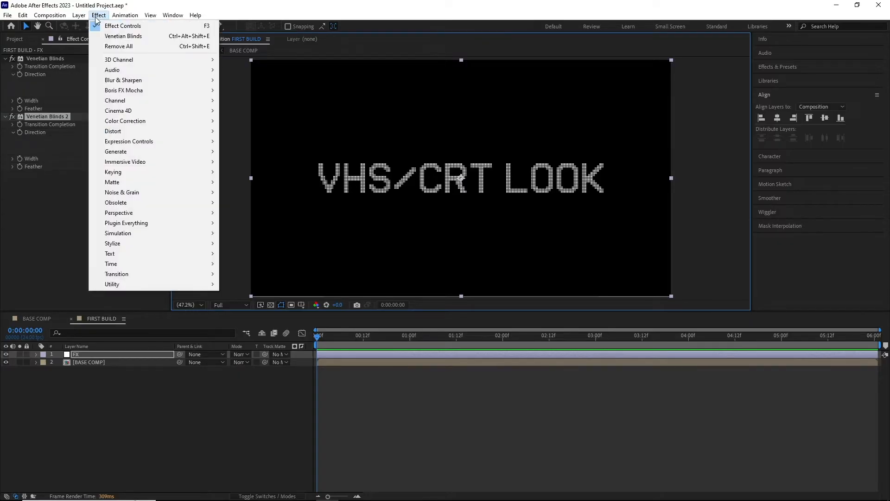
mouse_move(200, 131)
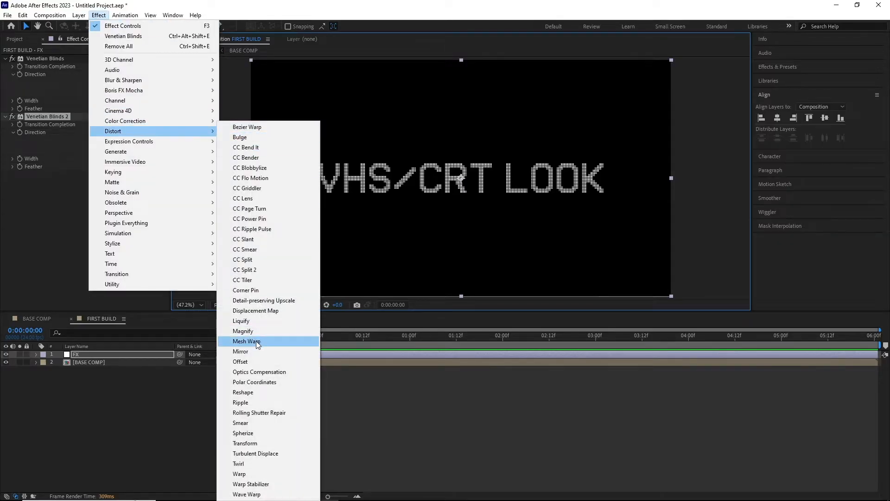
click(250, 494)
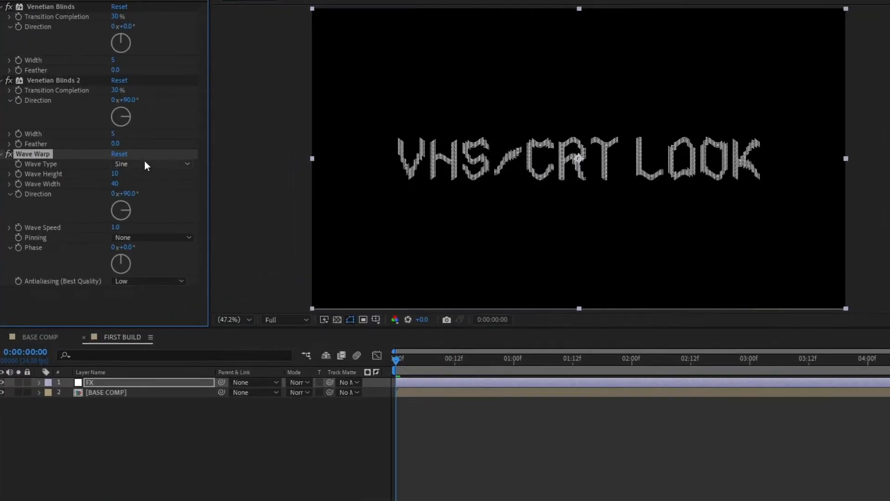
click(145, 166)
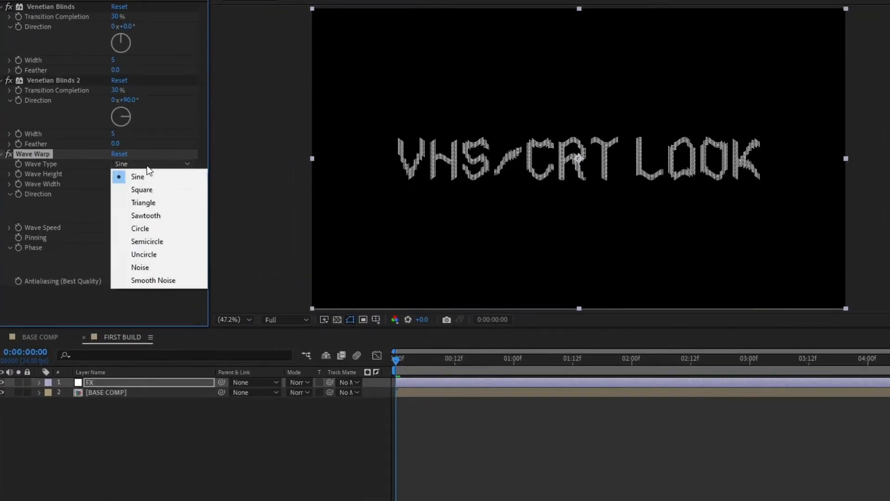
click(151, 265)
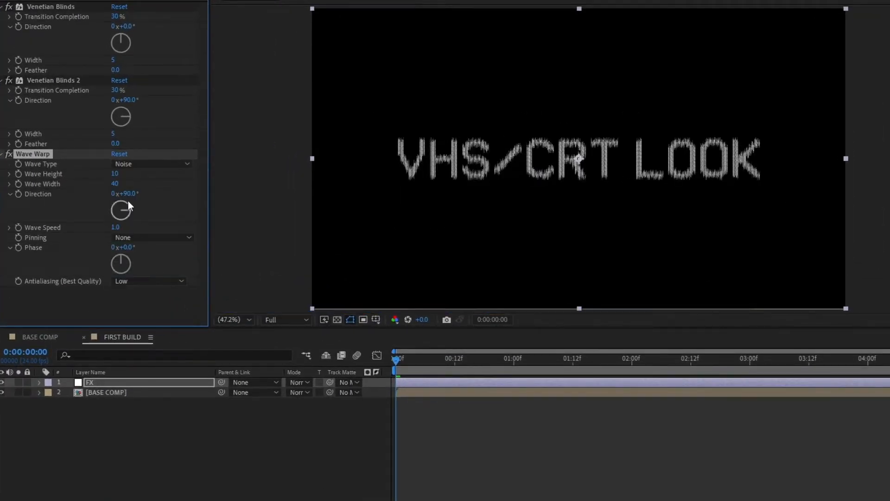
- Set the Wave Warp's wave height to 3, wave width to 3 and direction to 0°
click(115, 178)
text(3)
key(Return)
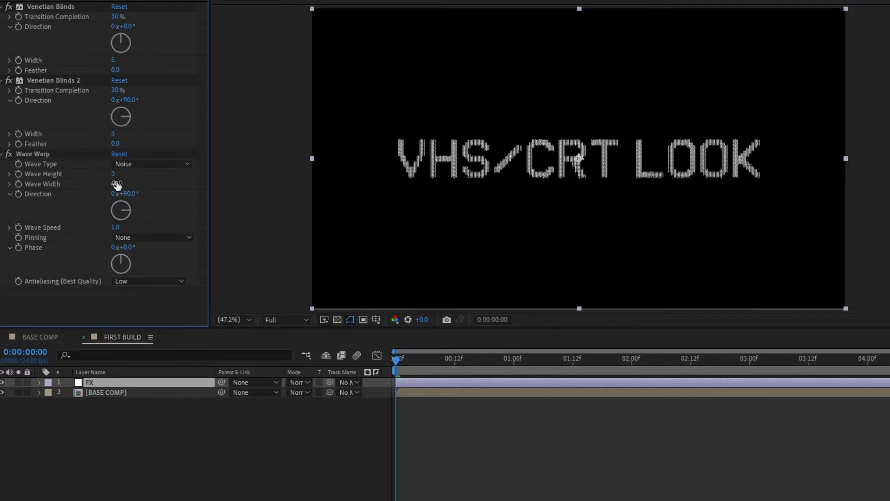
click(119, 184)
text(3)
click(132, 193)
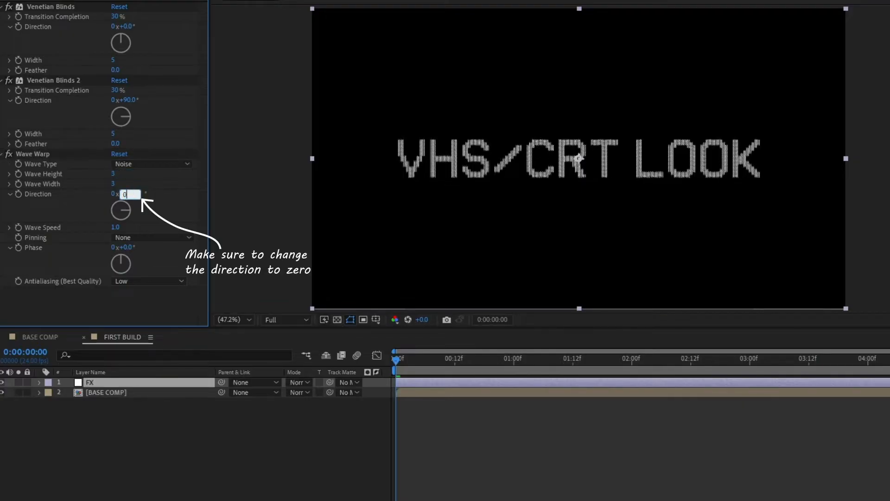
text(0)
key(Return)
- Set the Wave Warp's wave speed to 0.3
scroll(496, 182, up, 5)
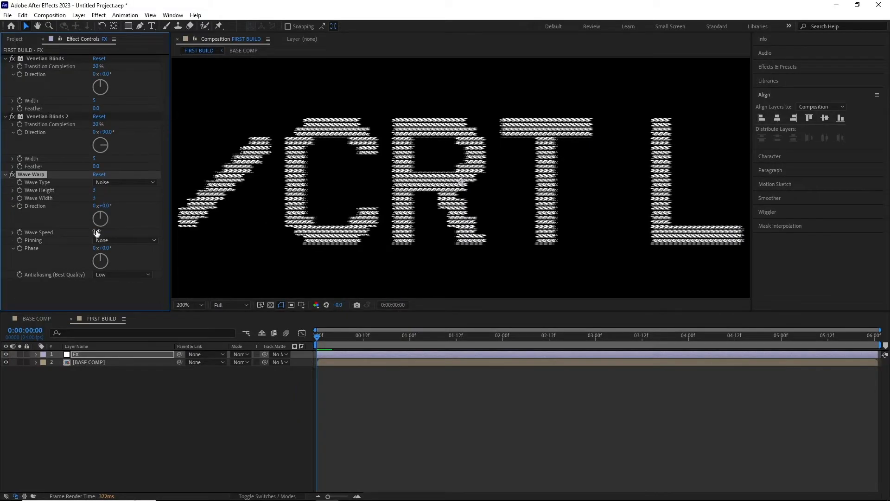
click(97, 232)
text(.3)
key(Return)
scroll(313, 212, down, 2)
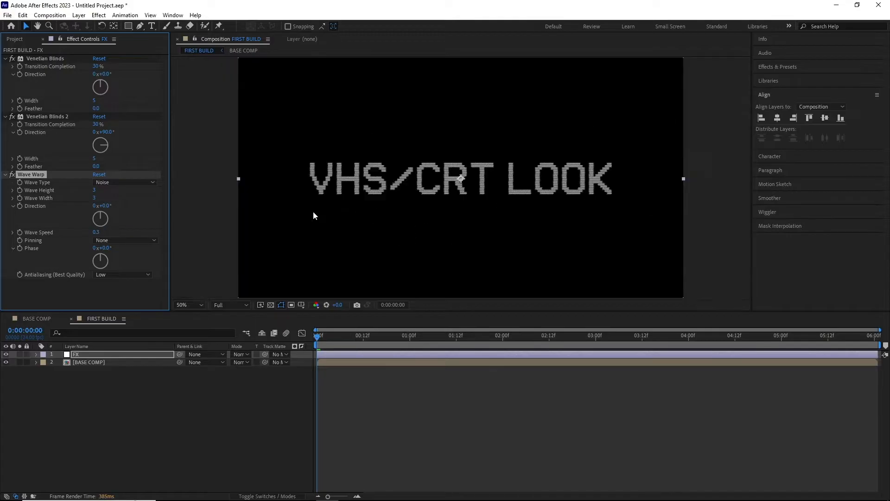
- Play a preview of FIRST BUILD to check the distorted title's motion
drag(384, 201, 368, 207)
key(space)
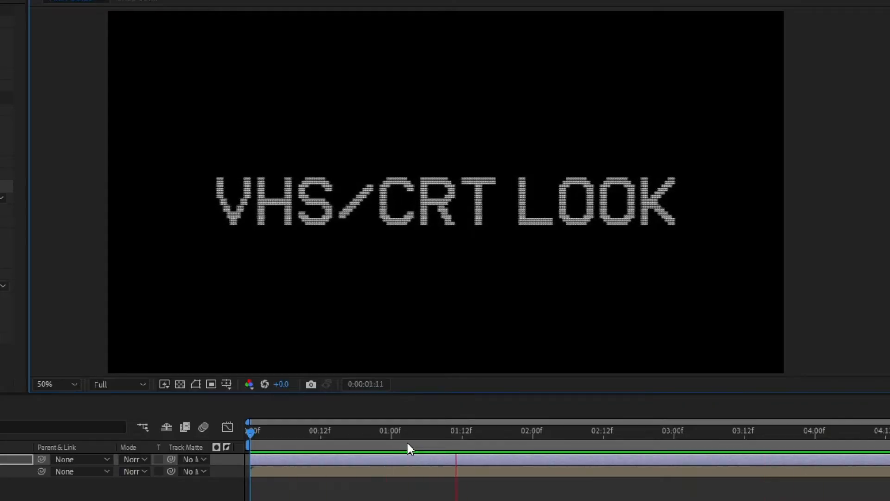
click(408, 443)
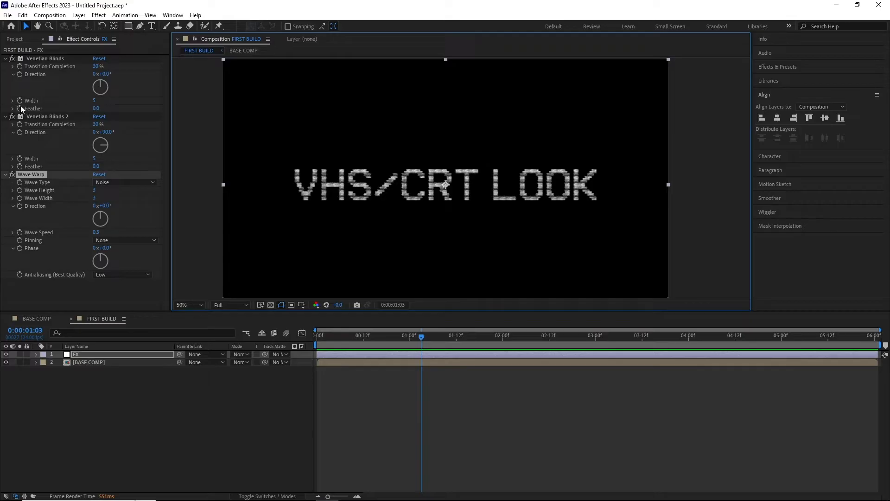
- Place GRUNGE BG.jpg from the ASSETS folder beneath BASE COMP, scale it to 60% and check its texture up close
click(15, 39)
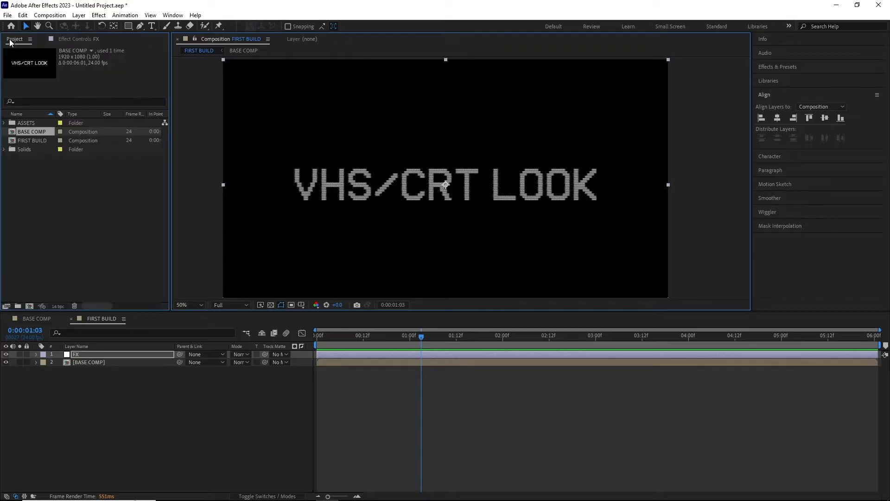
click(6, 124)
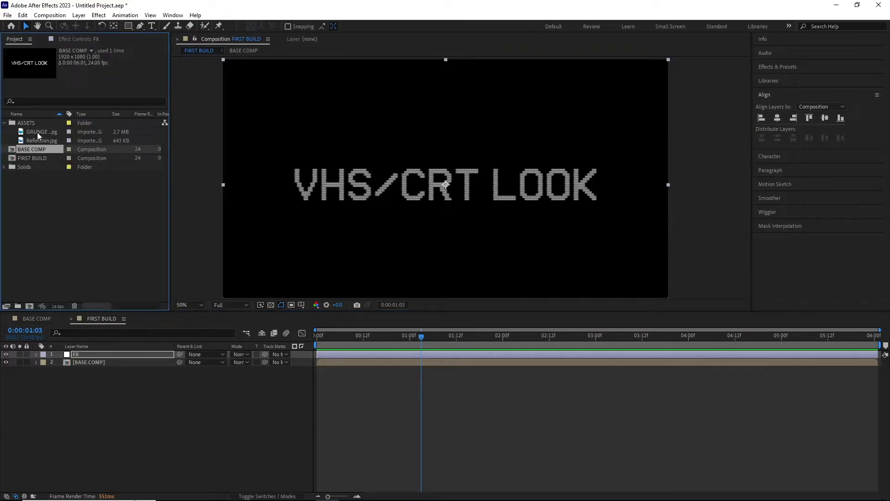
drag(37, 132, 115, 391)
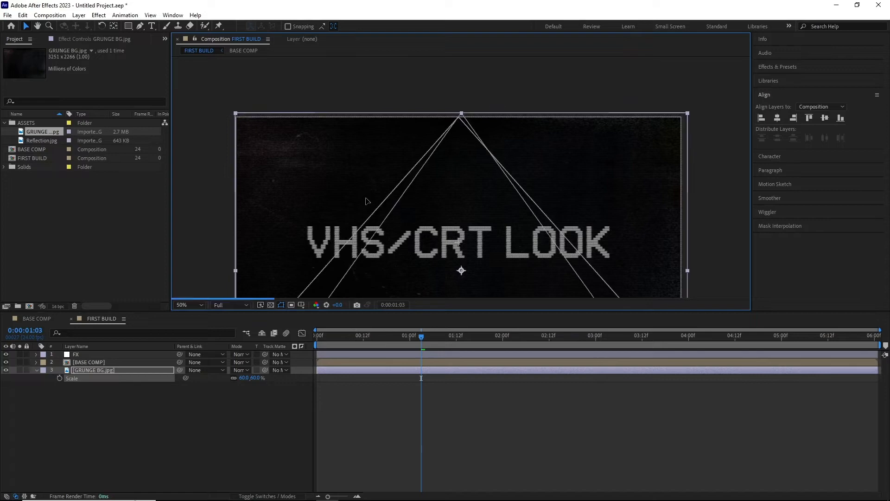
click(367, 201)
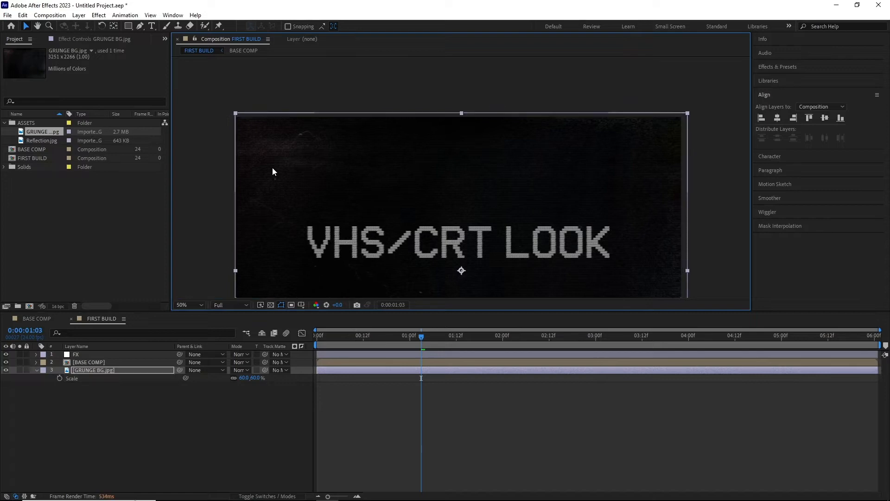
scroll(271, 167, up, 1)
drag(209, 138, 415, 180)
scroll(481, 197, down, 1)
key(h)
scroll(341, 166, up, 1)
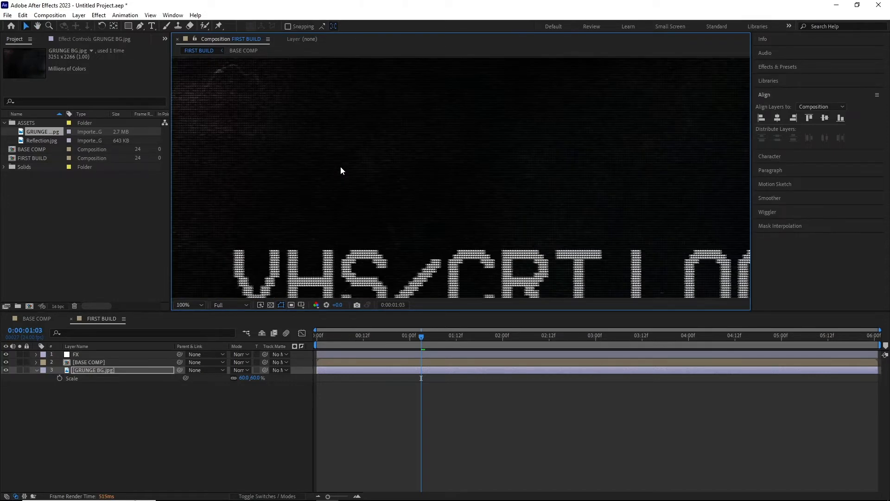
- Examine the grunge texture around the title up close and compare the composition with and without the transparency grid
scroll(377, 193, up, 1)
key(v)
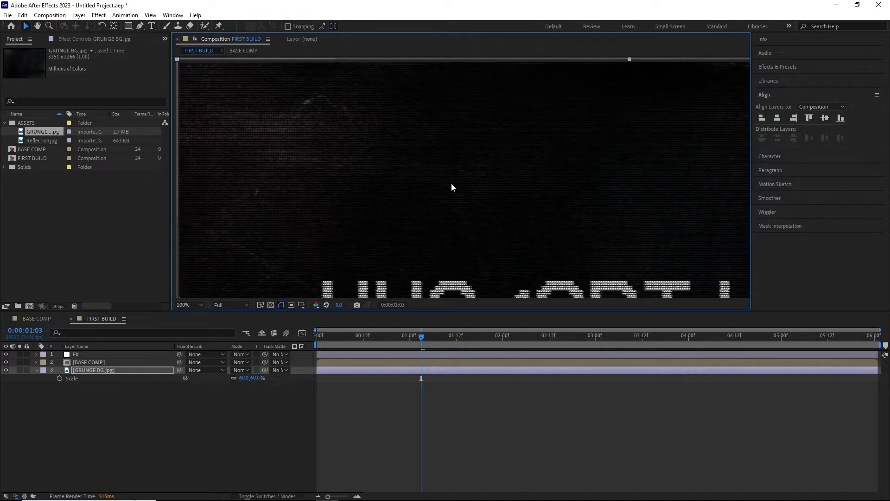
drag(642, 196, 313, 158)
scroll(370, 167, down, 1)
drag(375, 167, 420, 160)
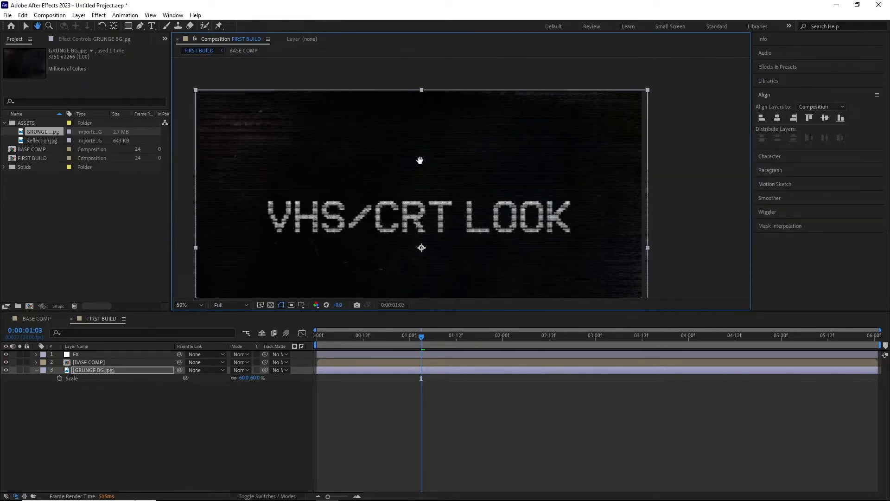
scroll(351, 155, up, 2)
drag(299, 162, 324, 209)
key(v)
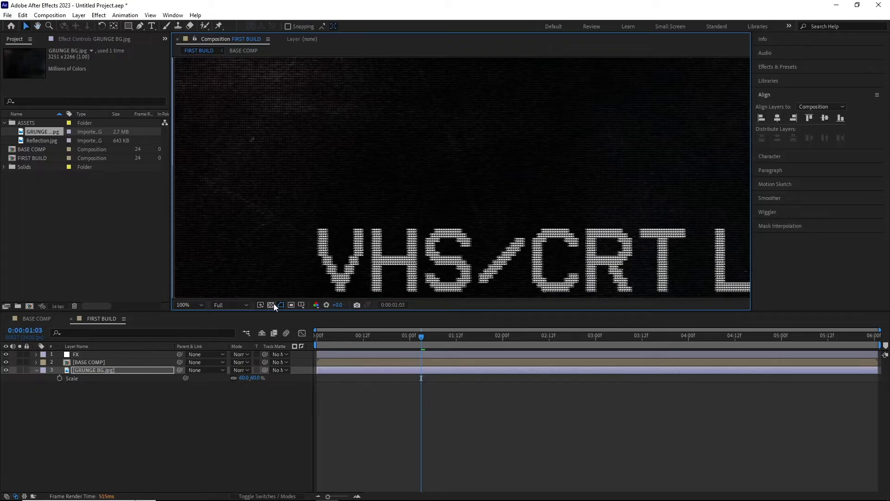
click(272, 304)
click(272, 304)
click(272, 305)
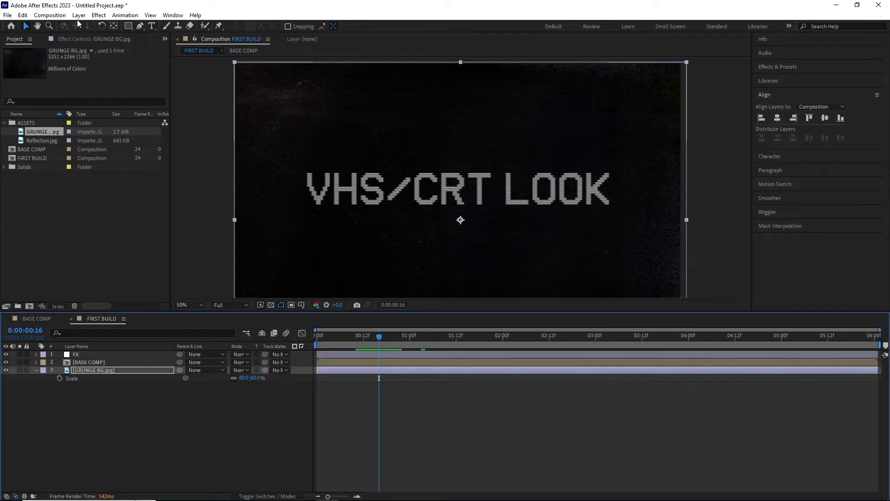
- Add an adjustment layer named COLFX to FIRST BUILD and apply the Tint effect to it
click(78, 15)
mouse_move(91, 26)
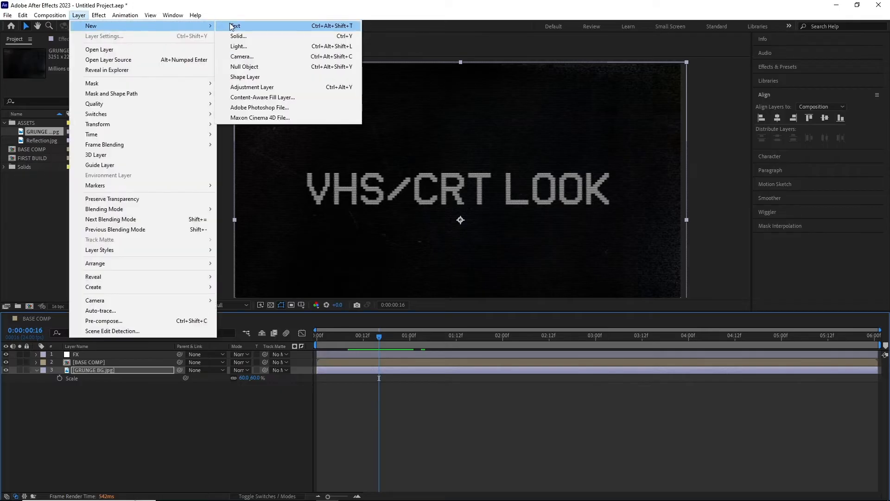
click(254, 87)
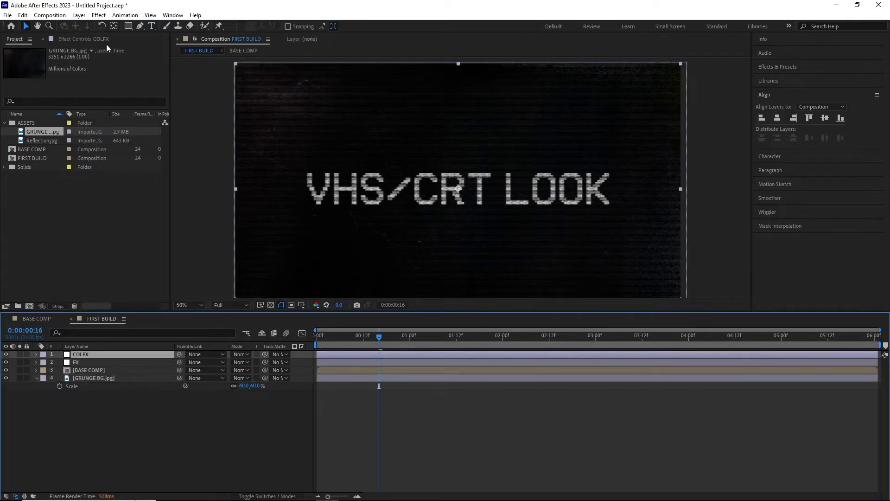
click(98, 14)
mouse_move(153, 121)
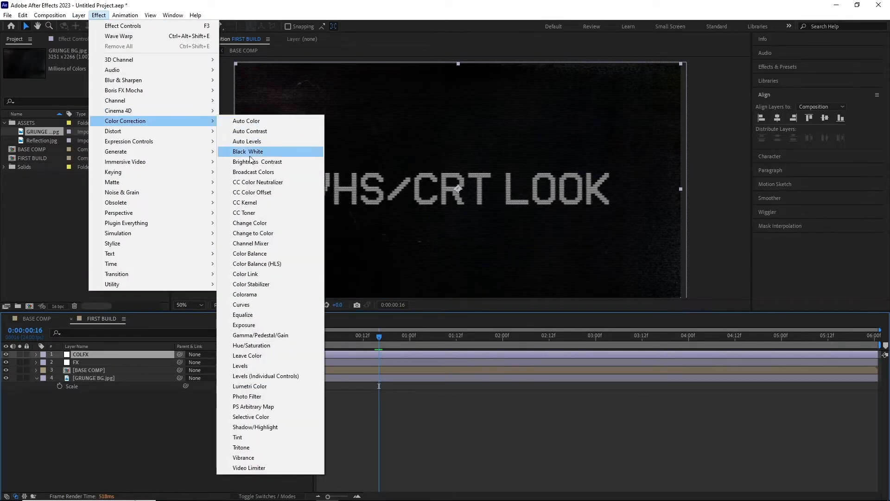
click(242, 437)
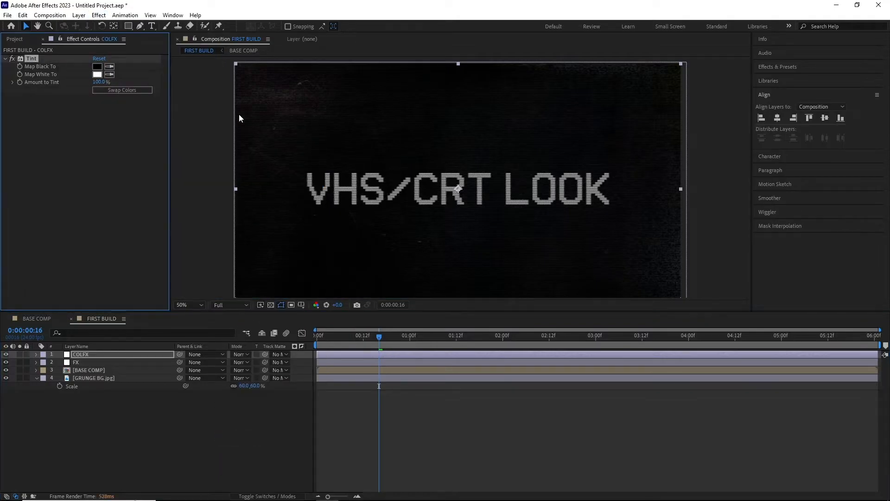
- Set the Tint's Map White To colour to green 40FA0E and its Map Black To colour to dark green 030C00
click(97, 74)
click(215, 297)
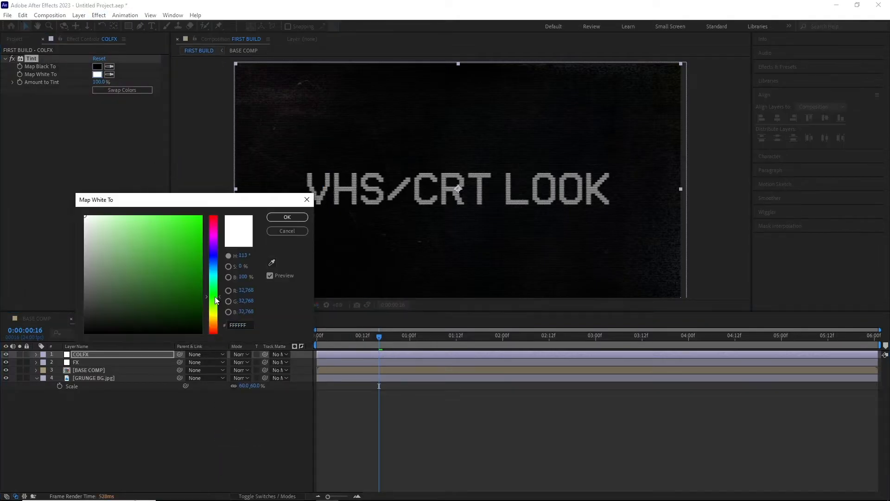
click(196, 218)
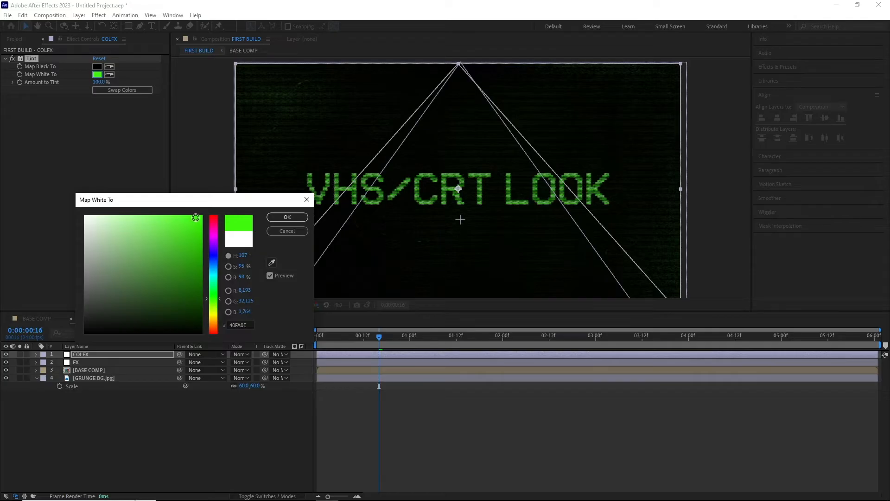
click(287, 217)
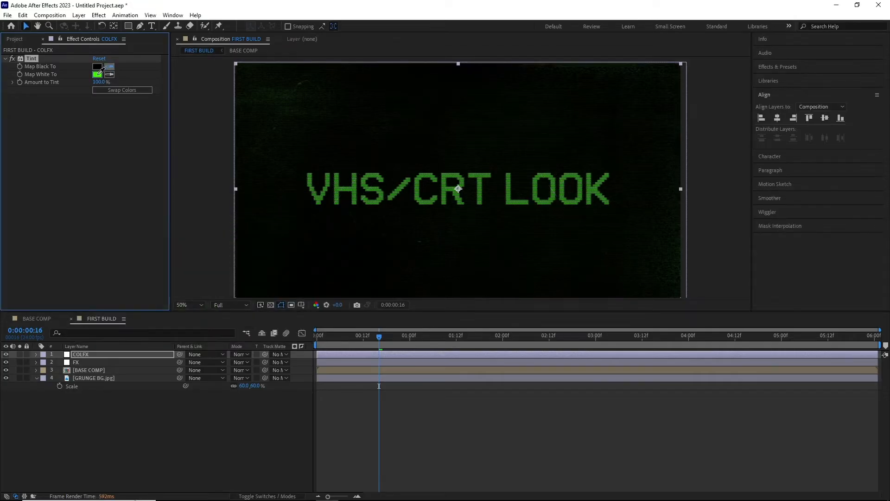
click(97, 66)
mouse_move(194, 324)
mouse_down()
mouse_move(186, 329)
mouse_move(197, 328)
mouse_up()
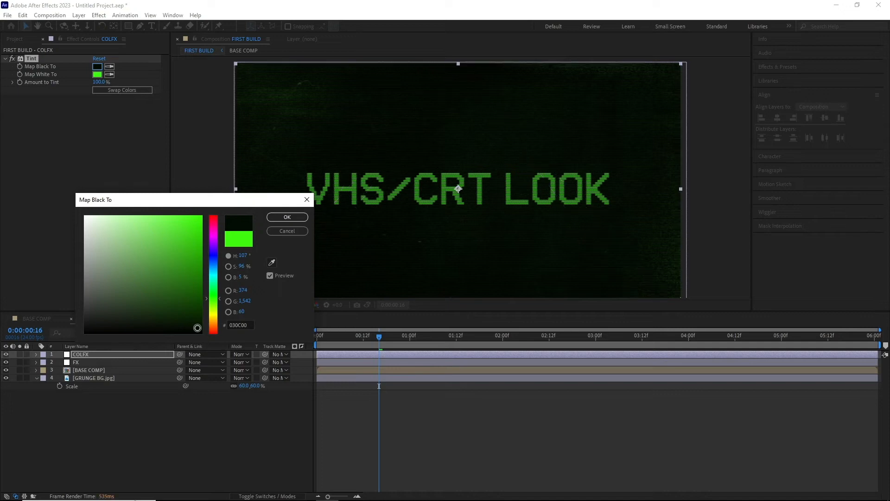
click(287, 217)
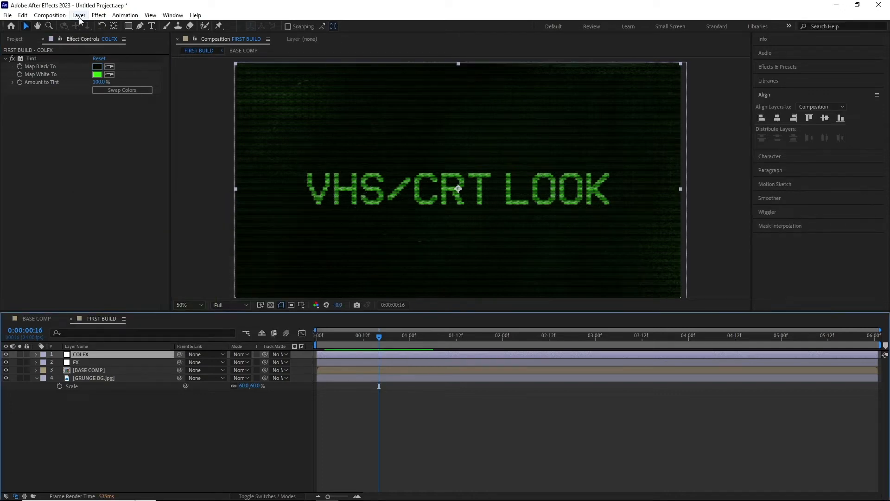
- Add another adjustment layer at the top of FIRST BUILD and rename it TRANSFORM
click(79, 15)
mouse_move(119, 28)
click(252, 87)
right_click(111, 355)
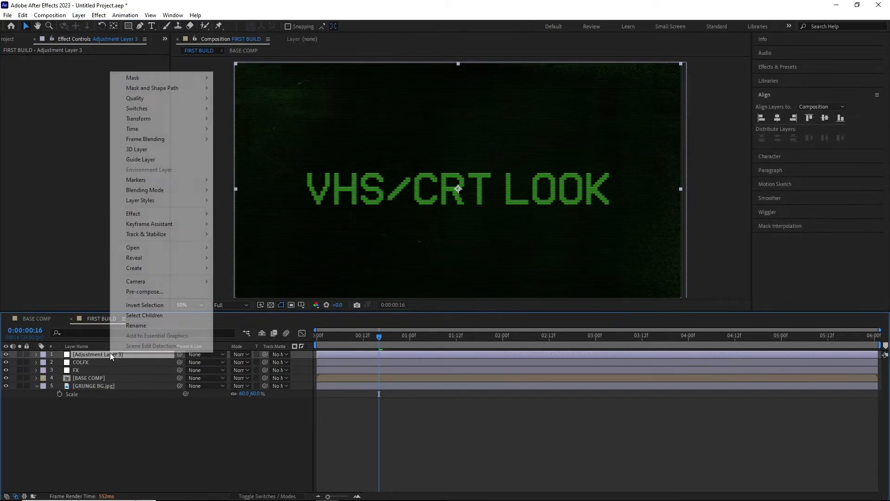
click(138, 326)
text(TRANSF)
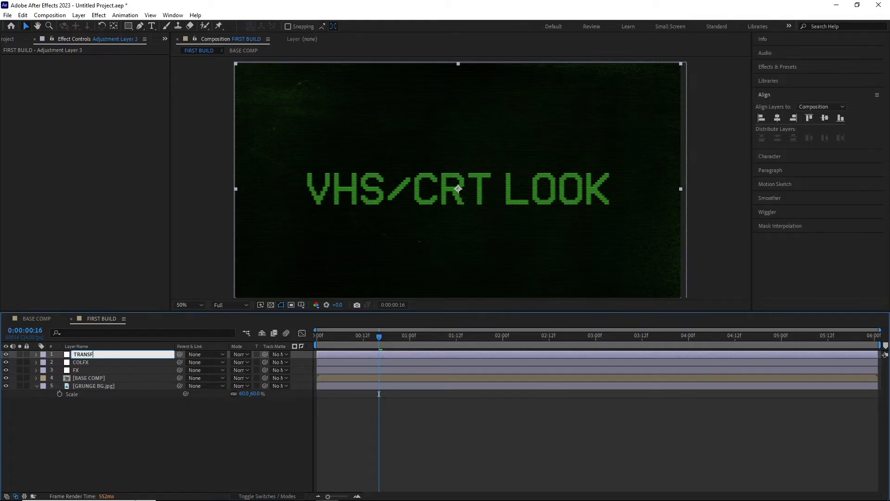
text(ORM)
key(Return)
- Apply the Transform effect to the TRANSFORM layer and give its Position the expression wiggle(3,6)
click(98, 15)
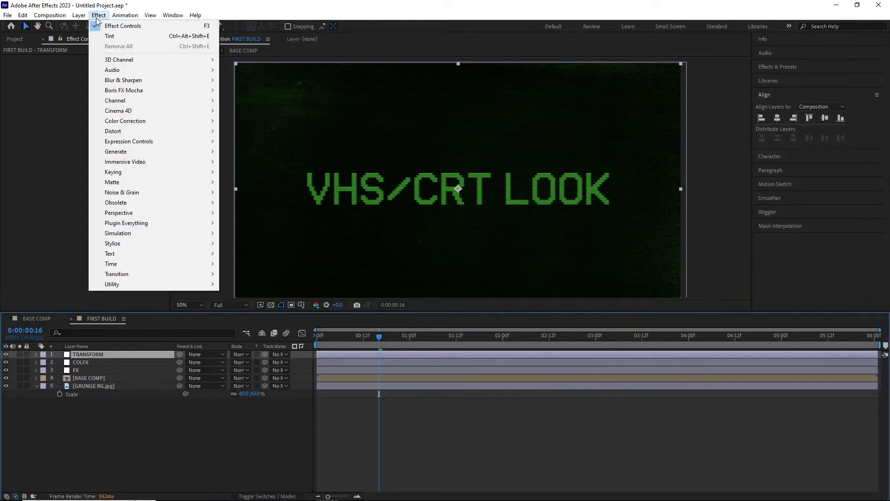
mouse_move(140, 130)
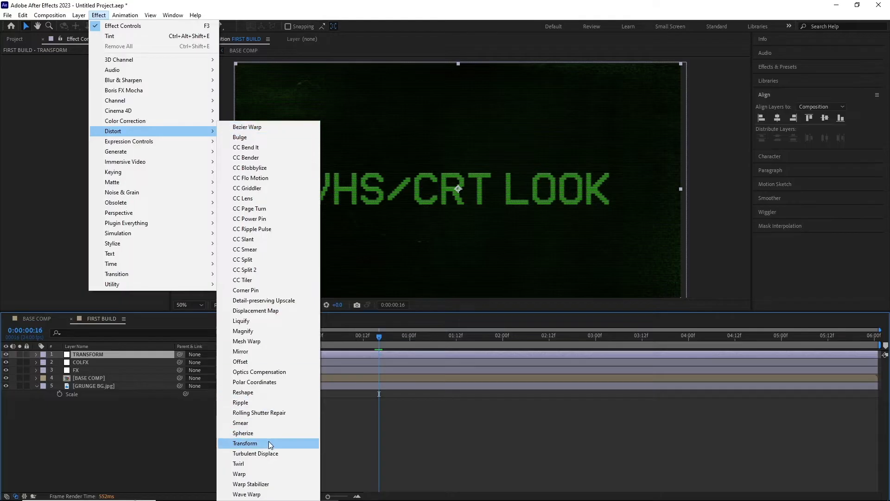
click(250, 440)
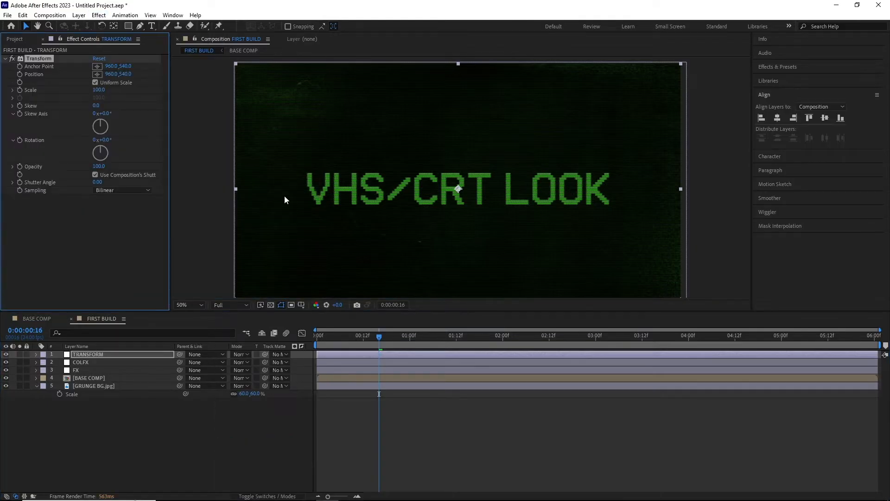
alt+click(21, 75)
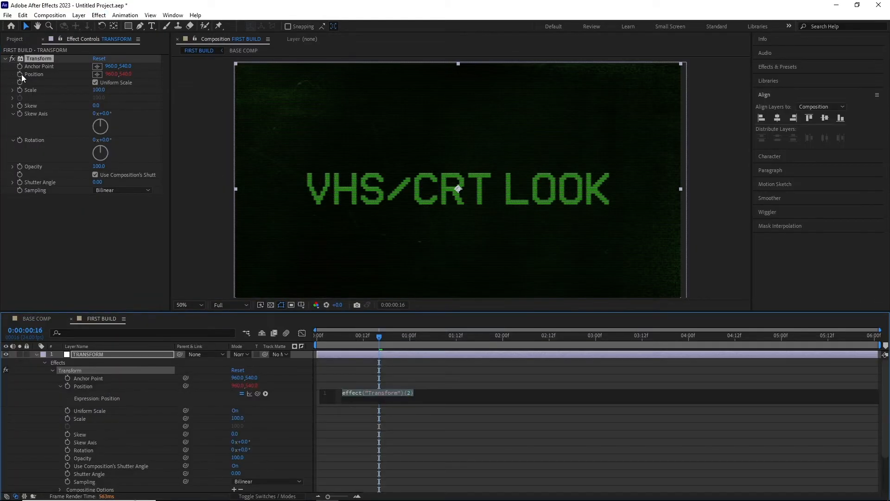
text(wiggle)
click(365, 410)
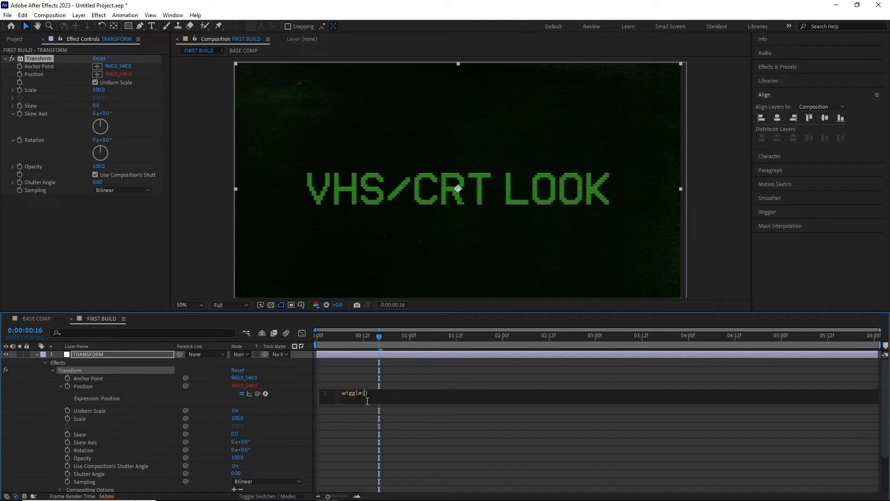
click(360, 375)
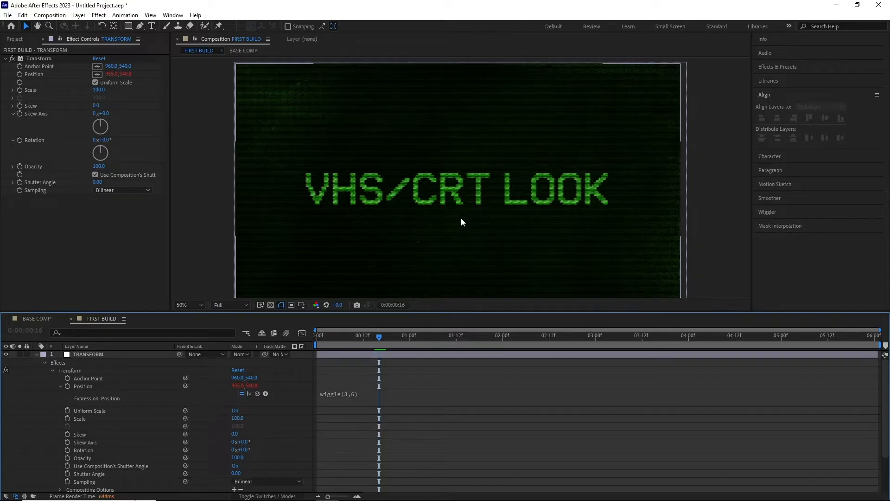
- Set the Transform effect's scale to 103
click(98, 90)
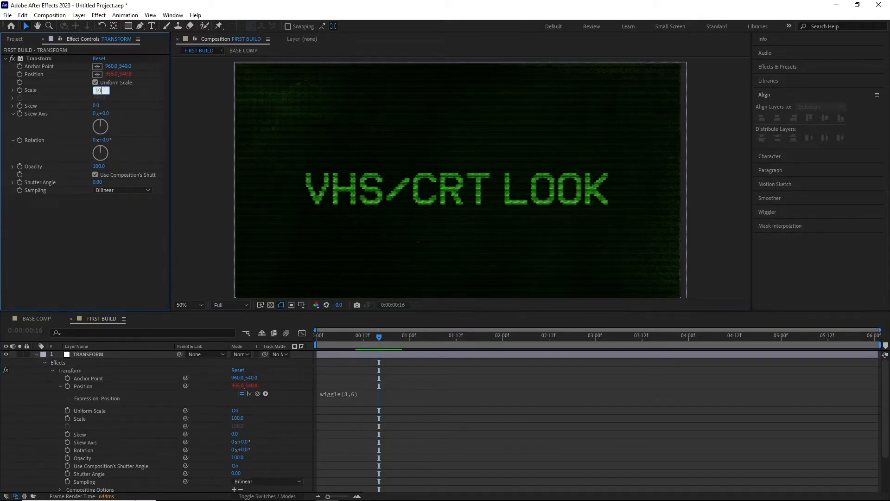
text(103)
key(Return)
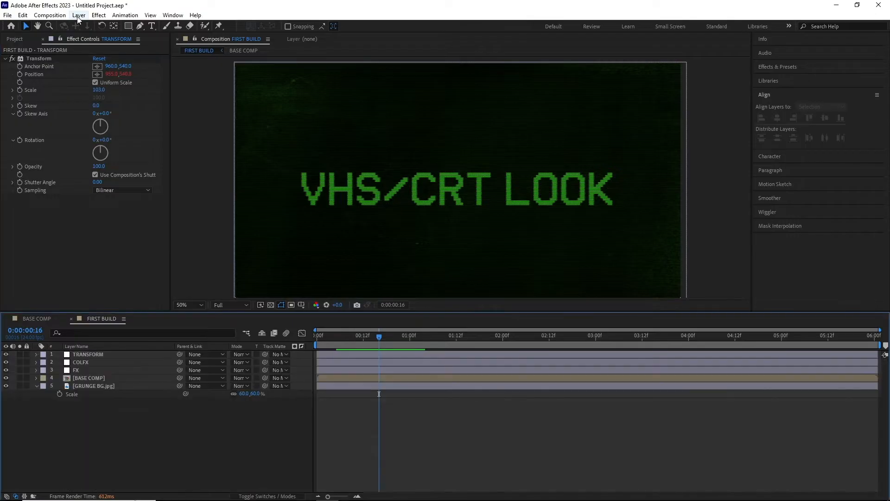
- Create a white 1920 x 1080 px solid named DMAP in FIRST BUILD
click(78, 16)
mouse_move(88, 24)
click(251, 34)
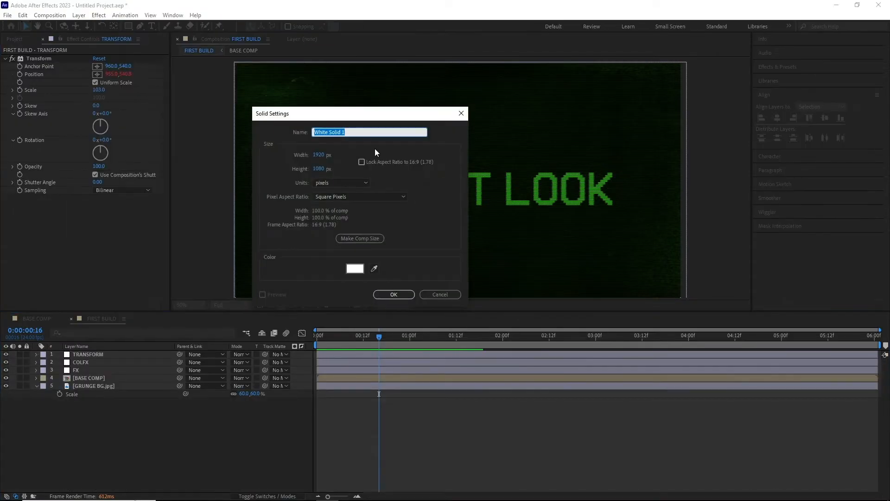
text(DMP)
key(BackSpace)
text(AP)
key(Return)
- Mask DMAP with a thick and a thin horizontal rectangle just below it, both spanning the full frame width
click(128, 27)
mouse_move(223, 179)
mouse_down()
mouse_move(401, 217)
mouse_move(695, 205)
mouse_up()
drag(221, 213, 693, 219)
- Keyframe DMAP's Position from about 960, 1151 at the start to 960, -155 at frame 12, so its bars sweep upward
click(327, 355)
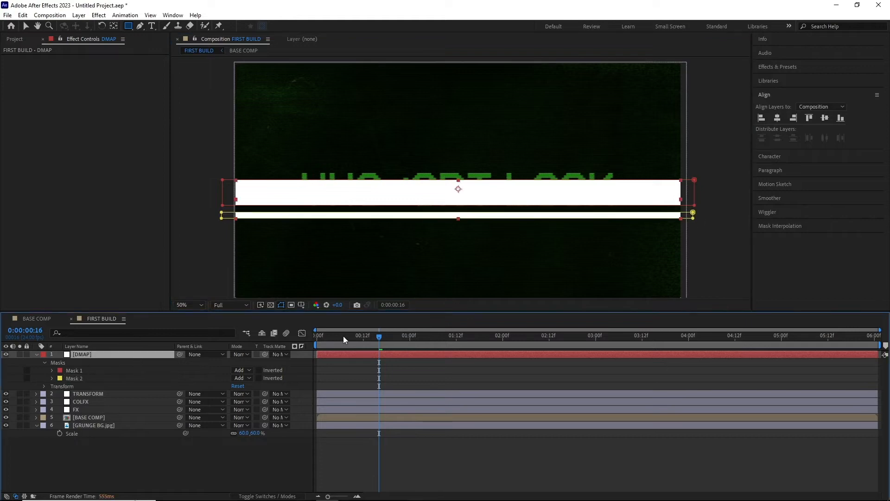
drag(339, 337, 316, 337)
drag(330, 256, 325, 206)
key(p)
drag(252, 363, 535, 363)
click(59, 362)
click(364, 338)
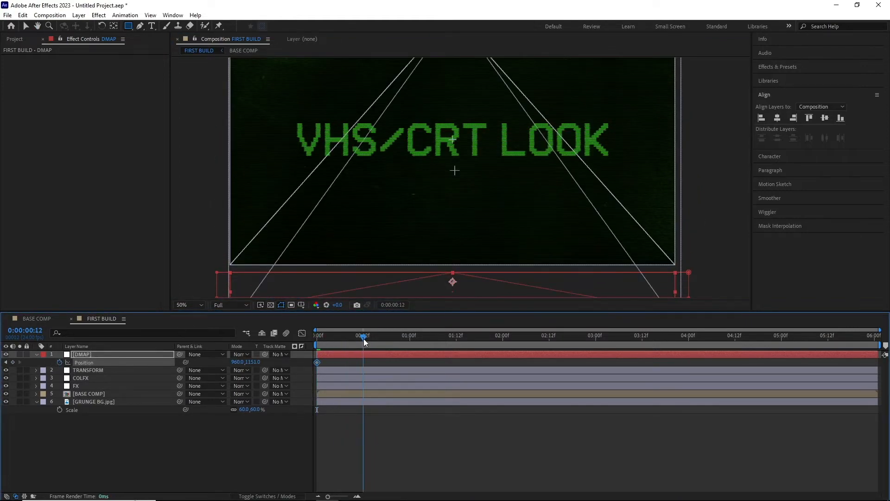
scroll(357, 253, down, 2)
drag(354, 253, 348, 266)
drag(254, 363, 0, 362)
scroll(394, 216, up, 2)
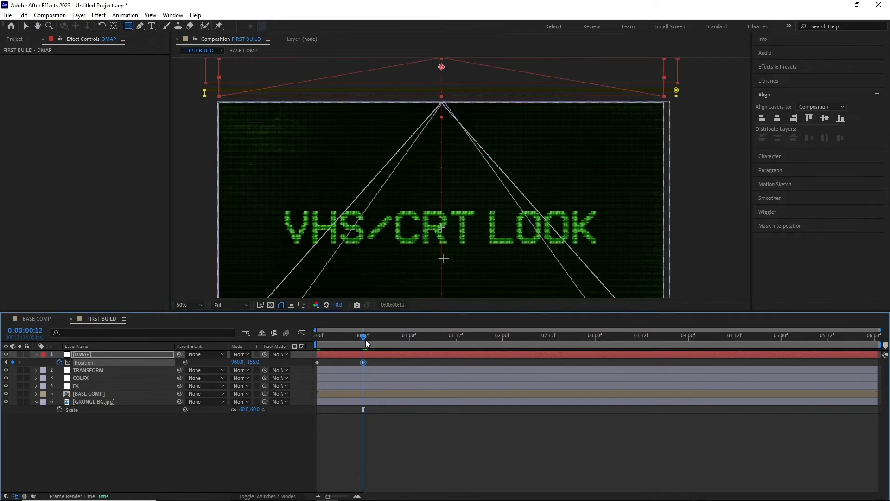
- Duplicate the DMAP layer and delete the thin bar's Mask 2 from the copy
click(377, 355)
key(ctrl+d)
drag(364, 338, 421, 338)
key(m)
click(74, 378)
key(Delete)
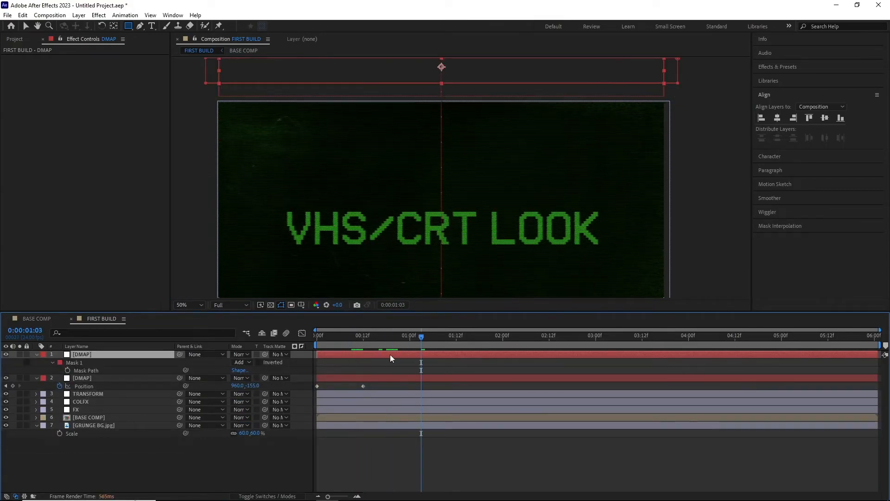
- Duplicate the two-bar DMAP layer twice, placing the copies at the top of the layer stack
click(111, 380)
key(ctrl+d)
drag(111, 379, 111, 352)
drag(421, 338, 348, 338)
key(ctrl+d)
- Adjust the height of Mask 1 on the topmost DMAP copy by moving its upper edge downward
key(m)
key(v)
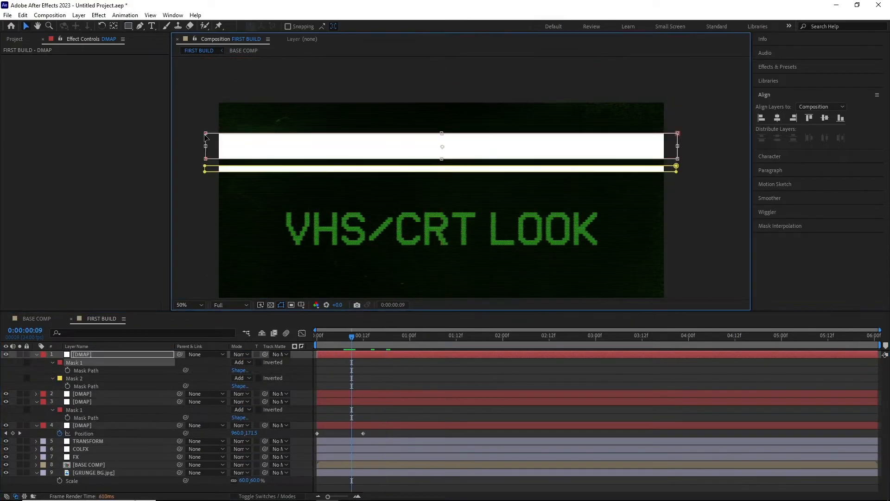
click(105, 355)
drag(442, 133, 442, 176)
double_click(442, 171)
- Duplicate the original DMAP layer once more and stagger the five DMAP layers' start times roughly one second apart
click(352, 425)
key(ctrl+d)
drag(352, 425, 437, 427)
drag(429, 433, 437, 433)
drag(423, 402, 560, 403)
drag(435, 394, 657, 393)
drag(371, 355, 696, 354)
drag(575, 402, 637, 402)
drag(589, 394, 666, 394)
drag(717, 355, 779, 355)
drag(553, 425, 557, 425)
drag(739, 354, 742, 355)
- Pre-compose the five DMAP layers into a new composition named DMAP
click(36, 354)
click(37, 371)
shift+click(88, 386)
click(79, 15)
click(97, 331)
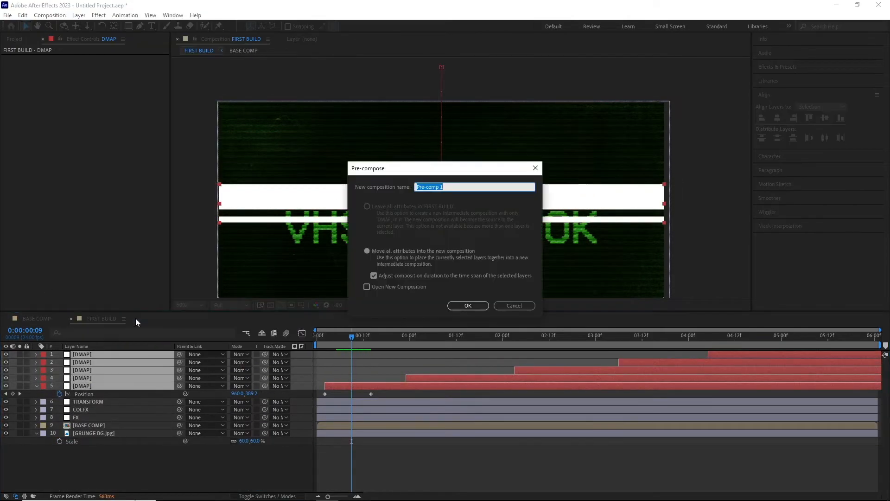
text(DMAP)
click(459, 308)
- Place the DMAP precomp between FX and BASE COMP and set its opacity to 50%
drag(98, 355, 96, 383)
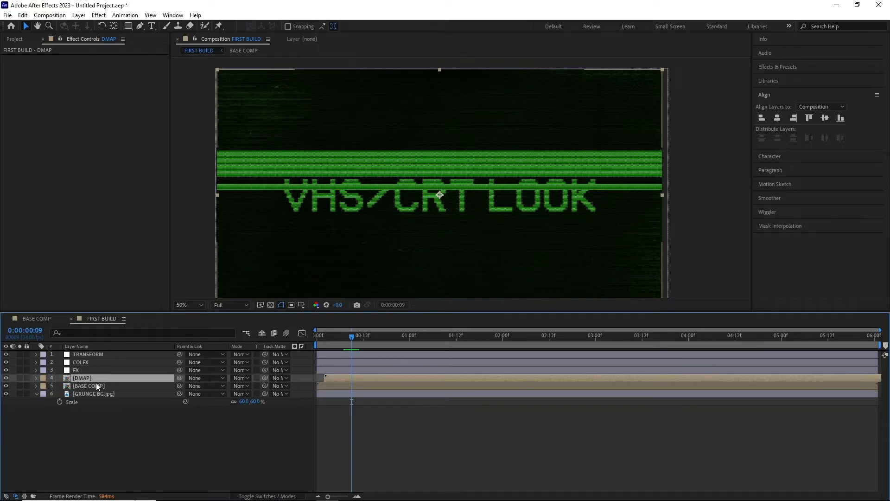
key(t)
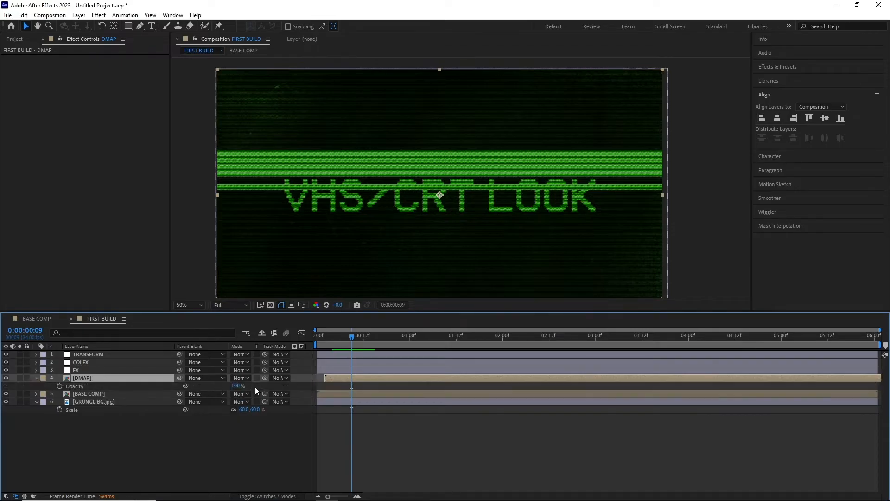
click(239, 386)
text(50)
key(Return)
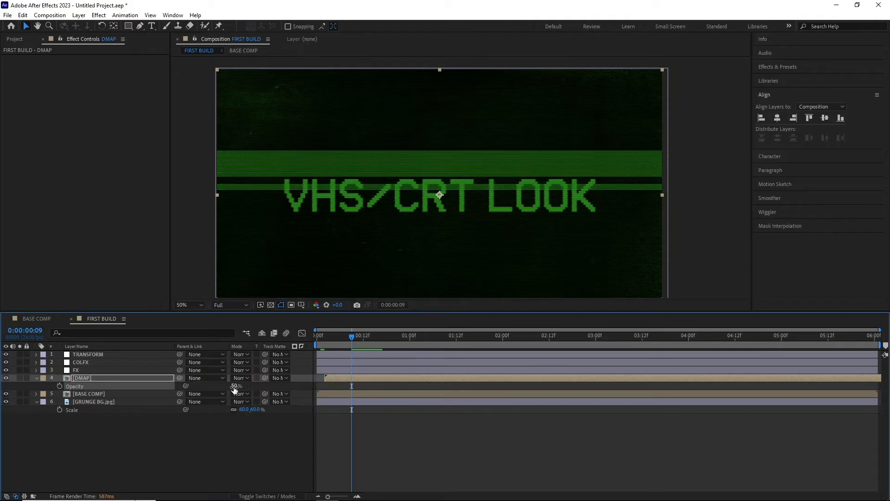
- Set the DMAP precomp's blending mode to Classic Color Dodge and check the title up close
click(246, 377)
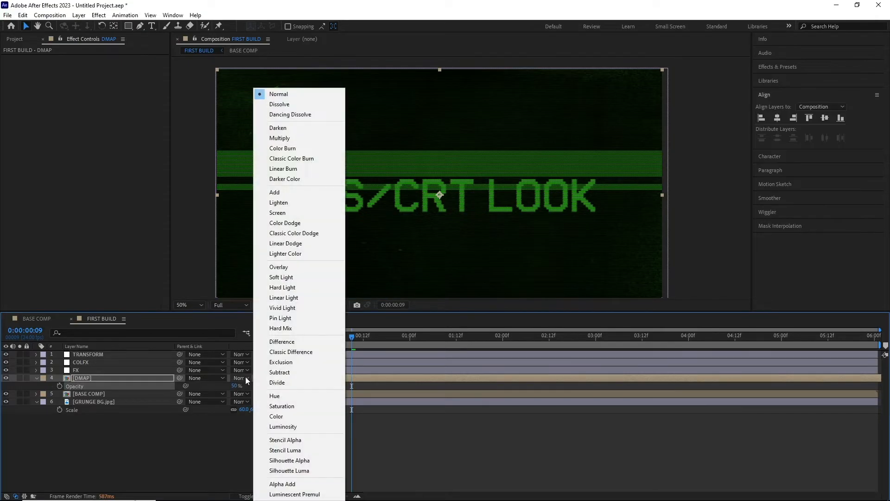
click(313, 230)
scroll(507, 185, up, 2)
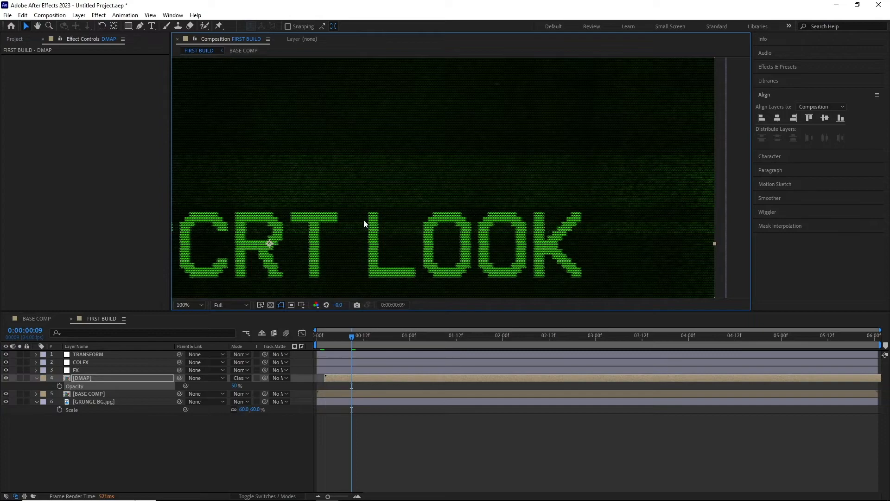
- Add an adjustment layer named DISPLACE and place it directly below the TRANSFORM layer
scroll(364, 224, left, 10)
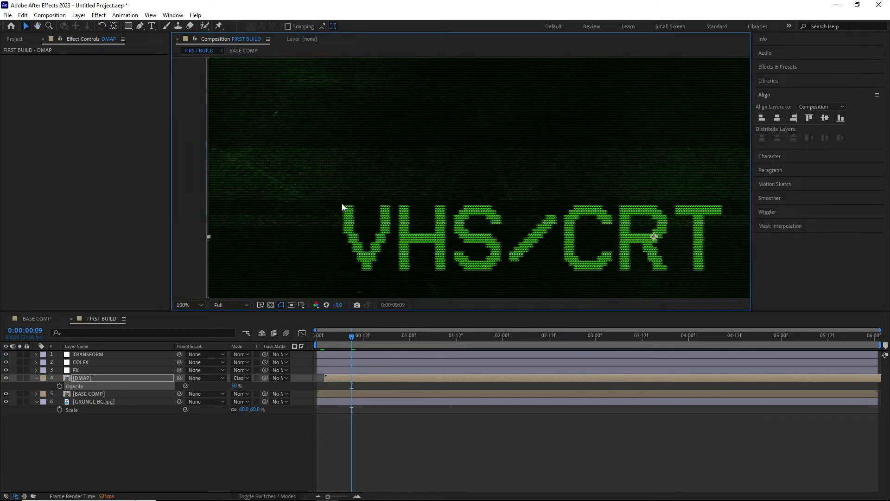
scroll(348, 203, down, 2)
click(103, 355)
click(79, 15)
mouse_move(208, 26)
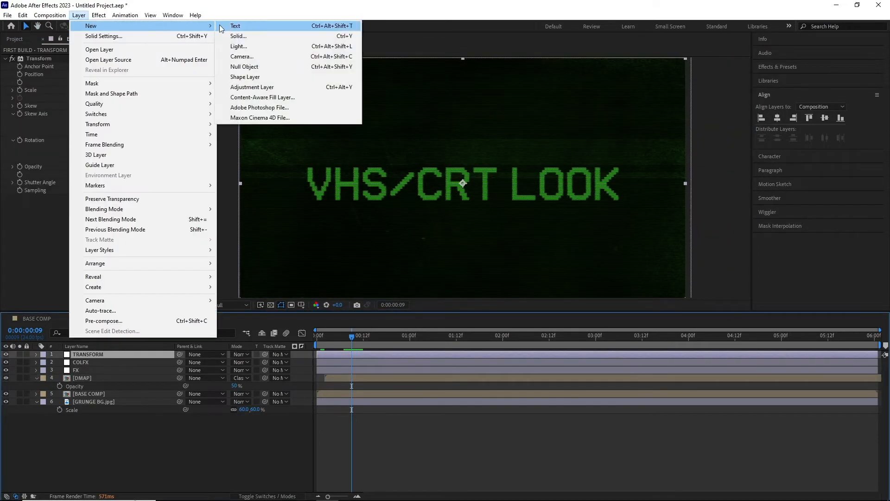
click(252, 87)
right_click(122, 355)
click(154, 327)
text(D)
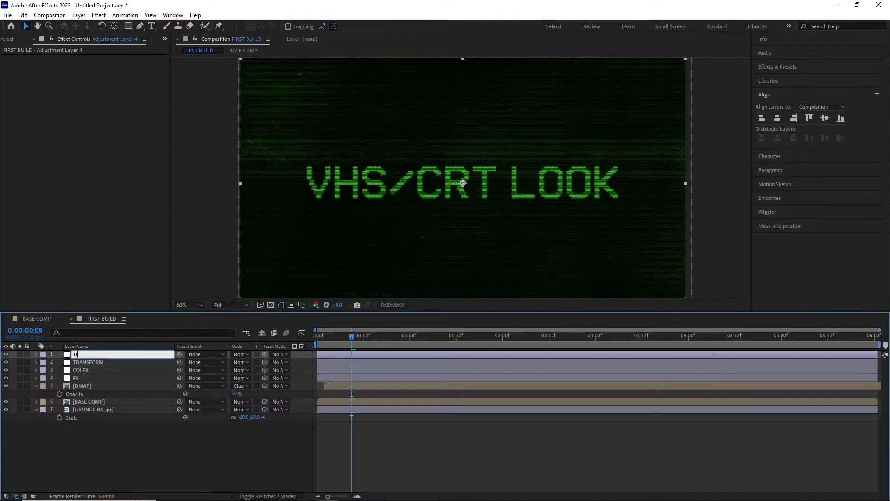
text(ISPLACE)
key(Return)
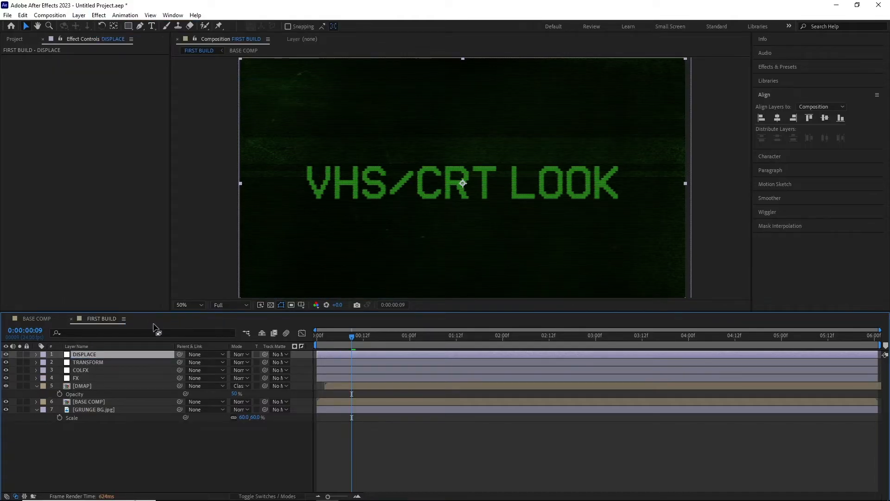
drag(103, 354, 101, 366)
- Apply the Displacement Map effect to DISPLACE and use the DMAP layer as its map layer
click(99, 16)
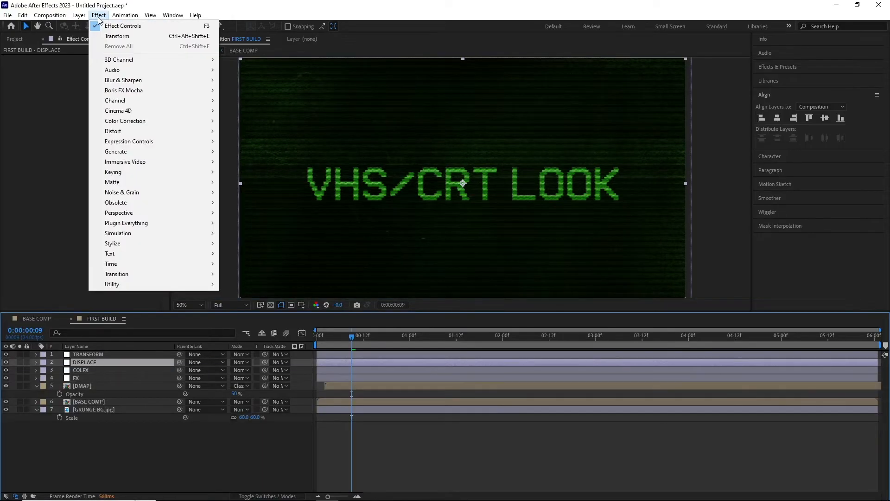
mouse_move(209, 134)
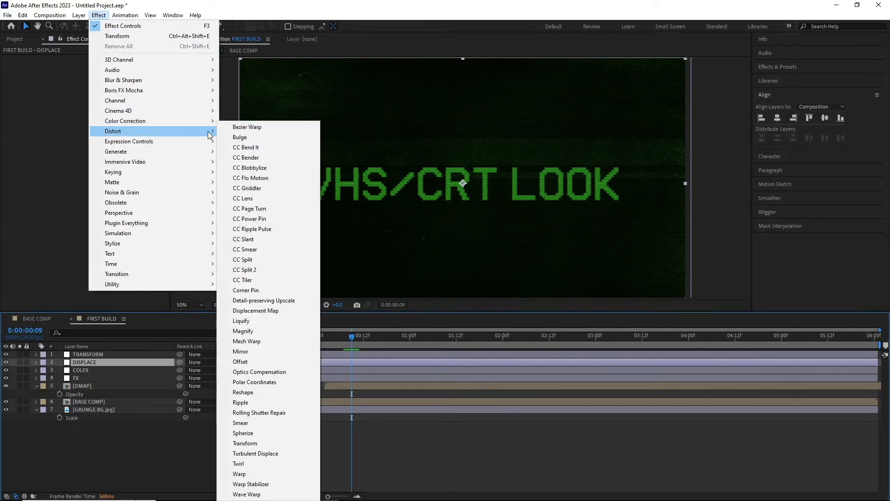
click(255, 311)
click(112, 66)
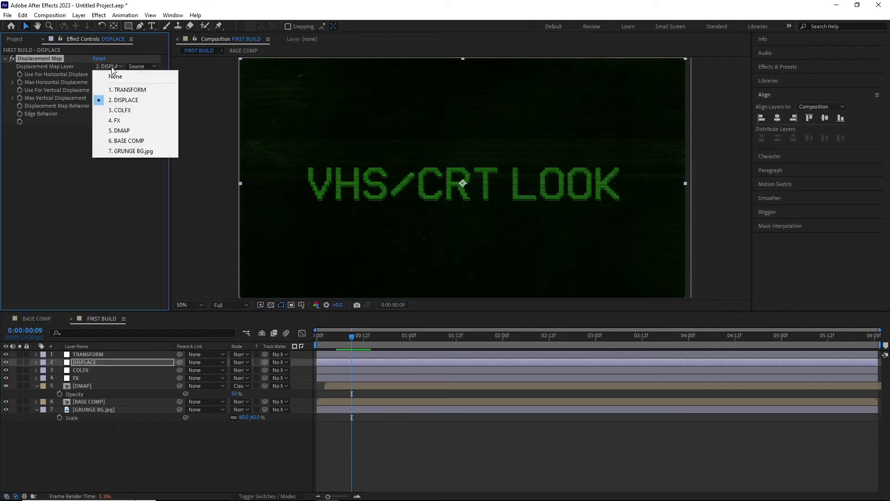
click(116, 131)
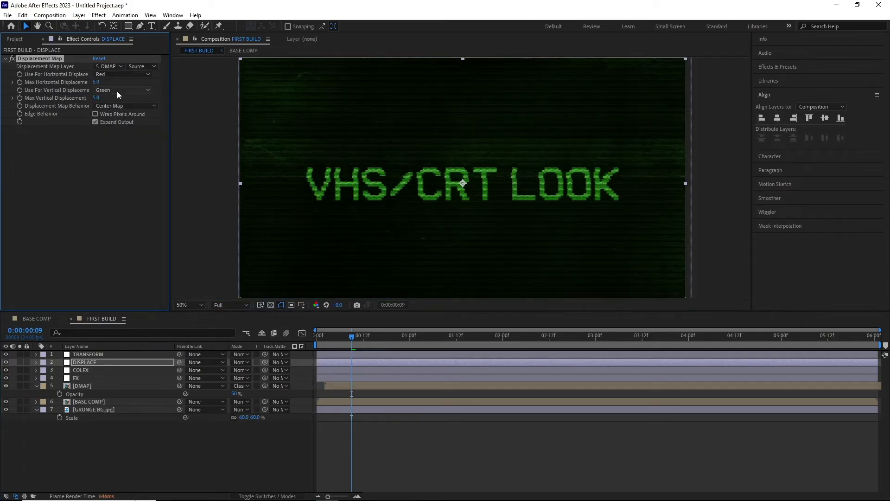
- Set the displacement map's vertical source to Off, maximum vertical displacement to 0, and horizontal source to Luminance
click(117, 90)
click(129, 201)
click(96, 98)
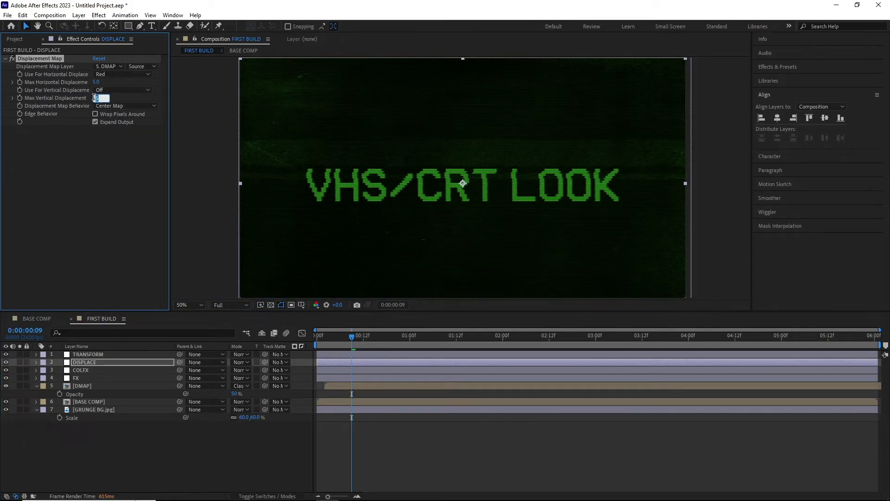
click(112, 76)
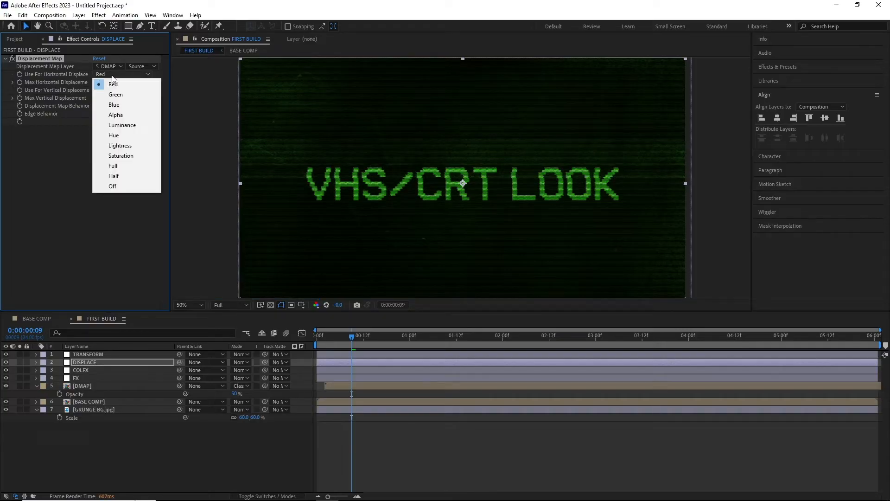
click(117, 113)
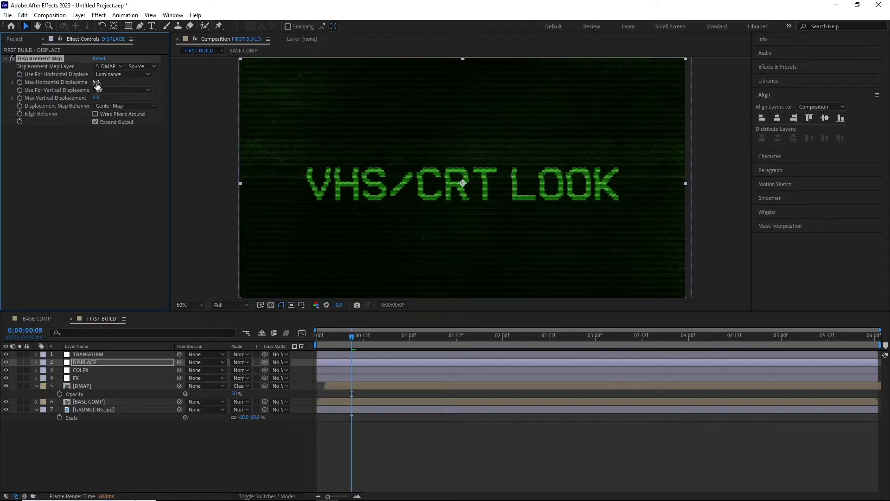
- Inspect the displaced title up close and play the FIRST BUILD composition from the start
scroll(330, 184, up, 2)
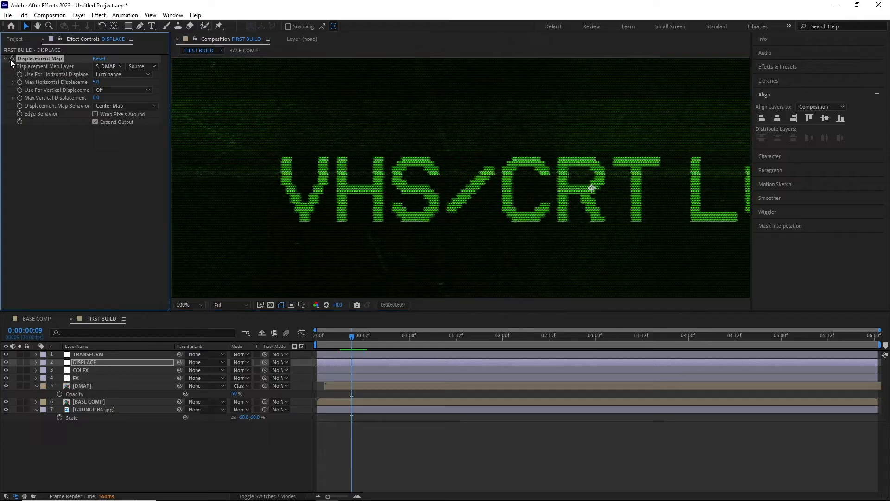
scroll(364, 180, down, 2)
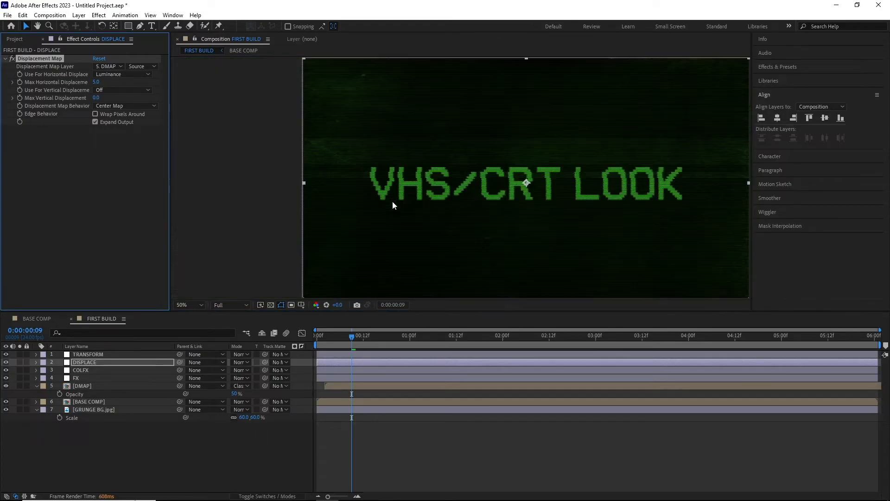
drag(393, 202, 363, 202)
click(317, 338)
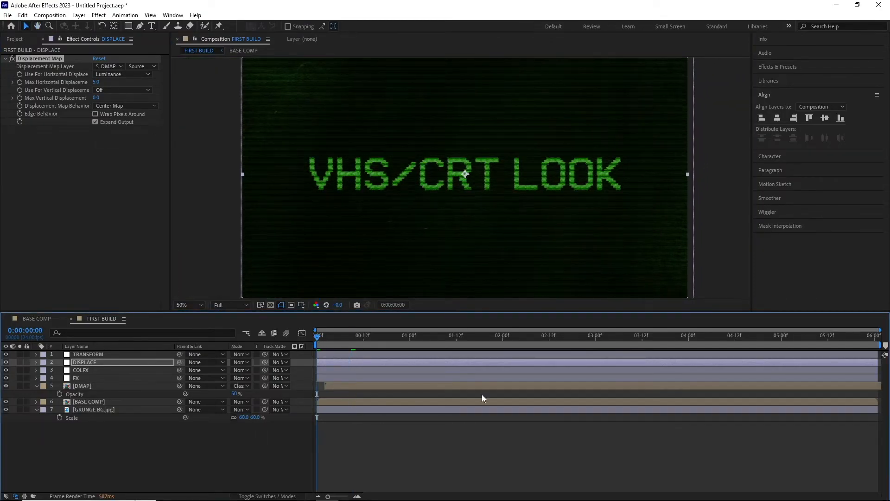
key(space)
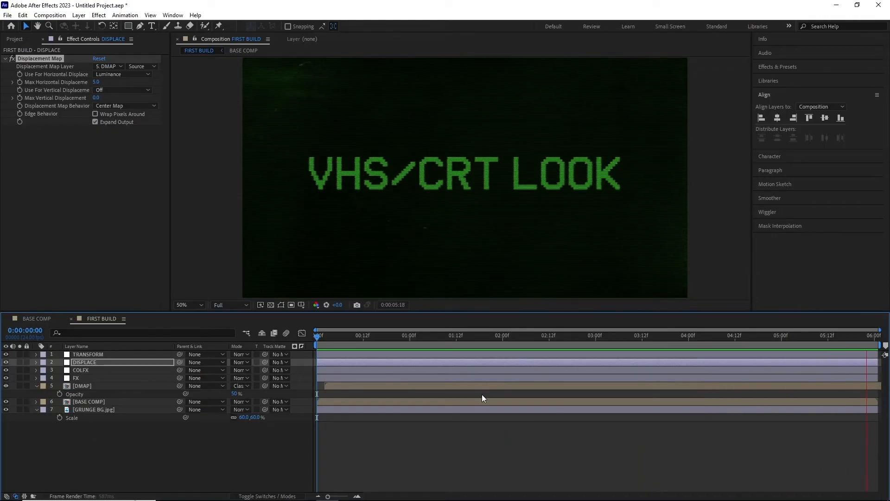
- Create a new 1920x1080, 24 fps composition named FINAL BUILD
click(14, 38)
click(50, 15)
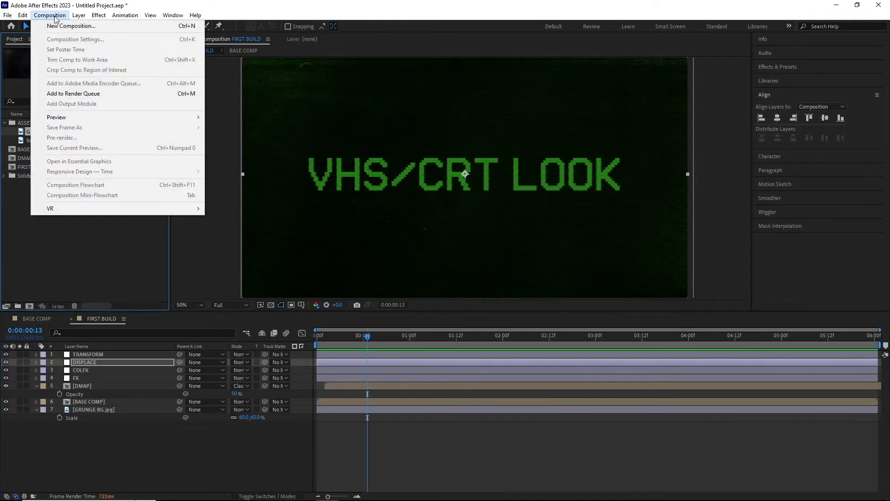
click(56, 26)
text(FINAL BUILD)
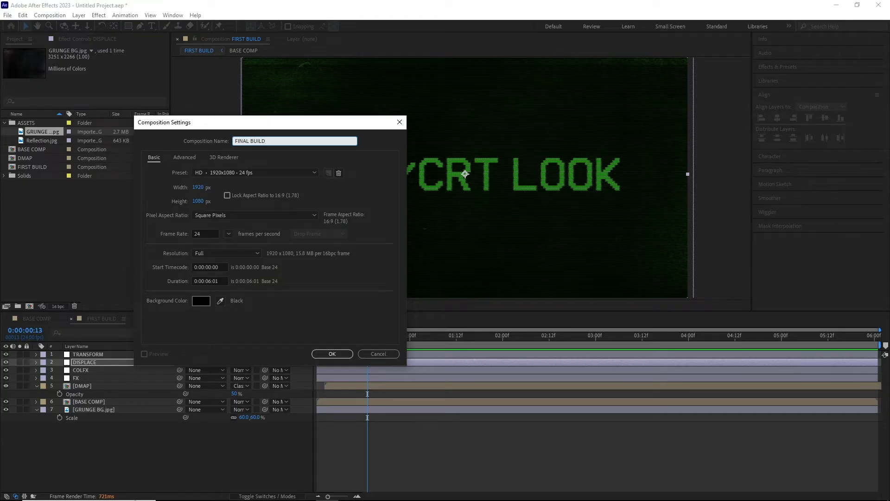
key(Return)
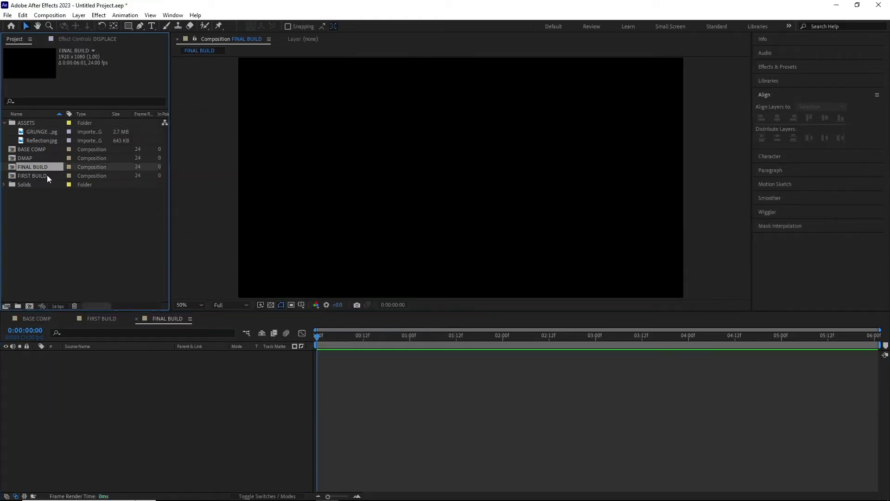
- Place the FIRST BUILD composition in the FINAL BUILD timeline and check its background transparency
click(42, 176)
drag(41, 177, 187, 370)
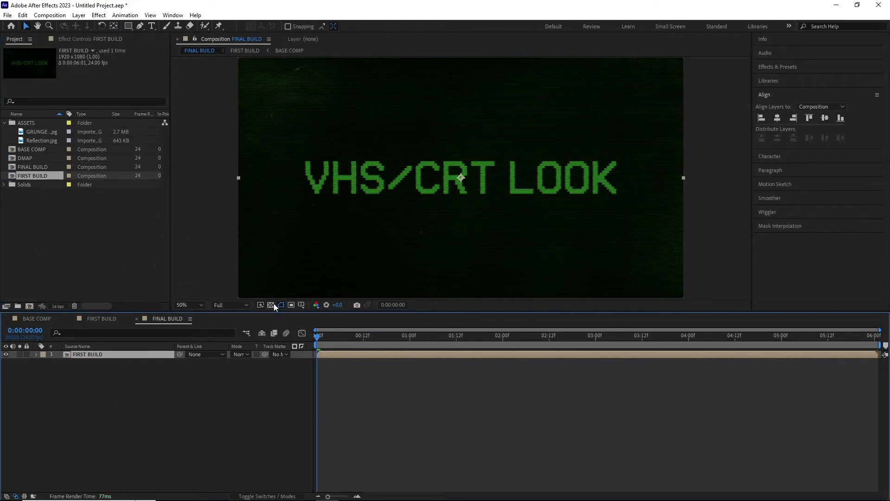
click(274, 304)
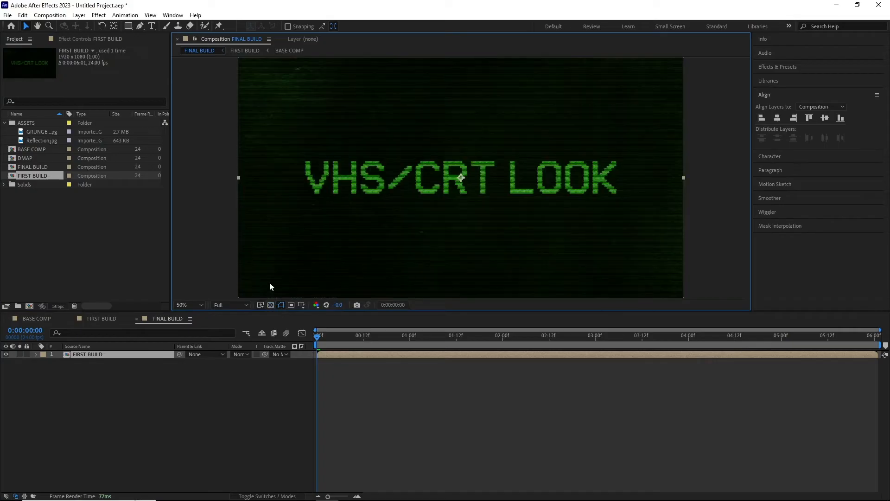
- Add a full-size dark gray solid with colour #242424 beneath the FIRST BUILD layer
click(79, 15)
mouse_move(93, 24)
click(244, 33)
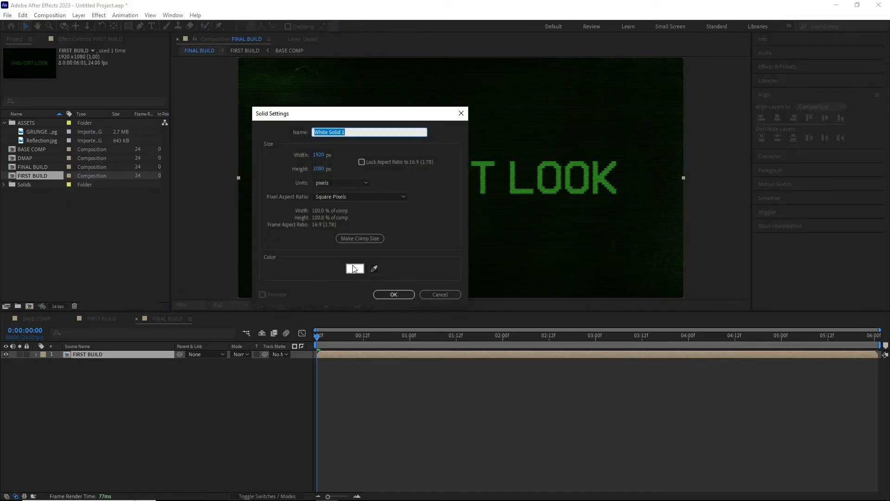
click(356, 268)
drag(81, 318, 80, 311)
drag(217, 275, 216, 268)
drag(96, 308, 76, 316)
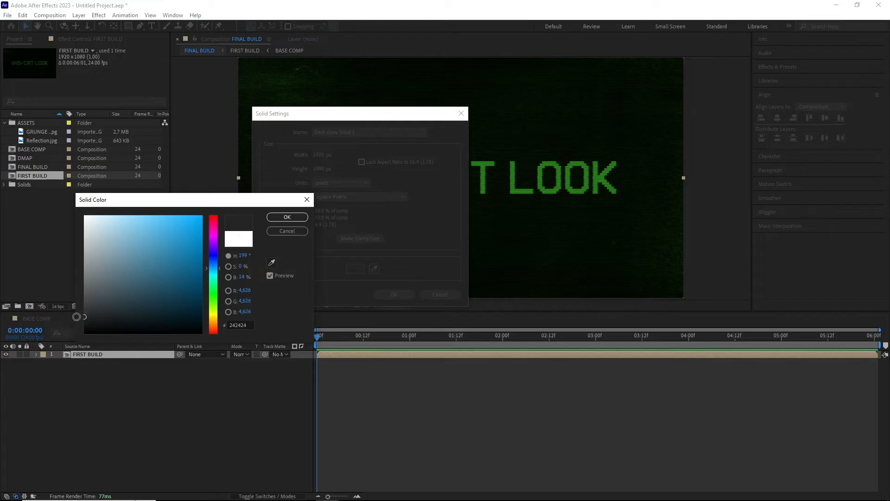
click(288, 217)
click(393, 295)
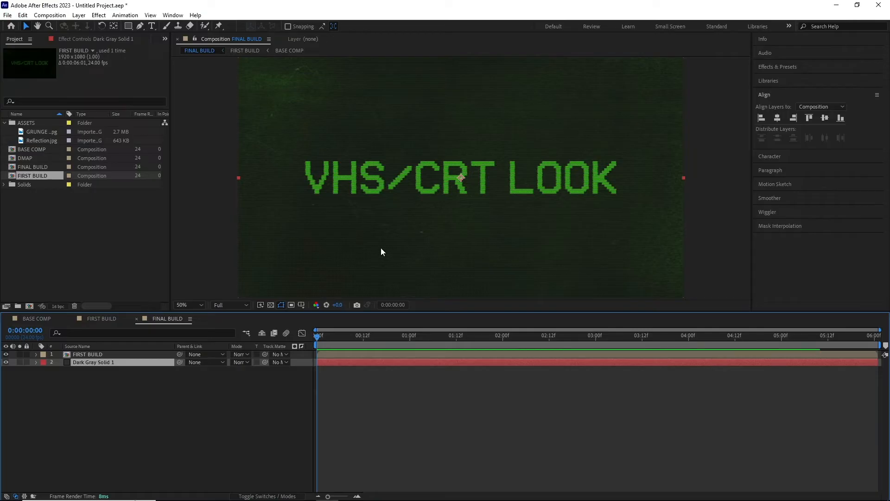
- Add an adjustment layer named NOISE & CA above FIRST BUILD
click(80, 15)
mouse_move(82, 24)
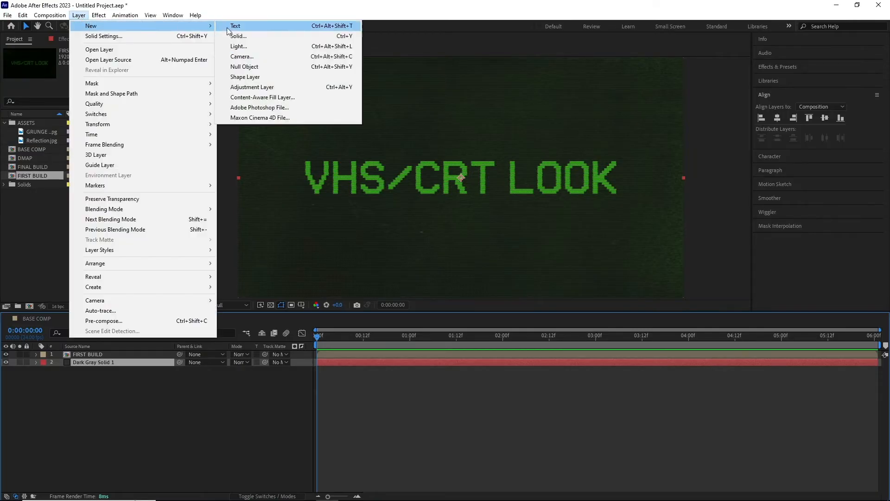
click(246, 83)
key(Return)
text(NOISE & CA)
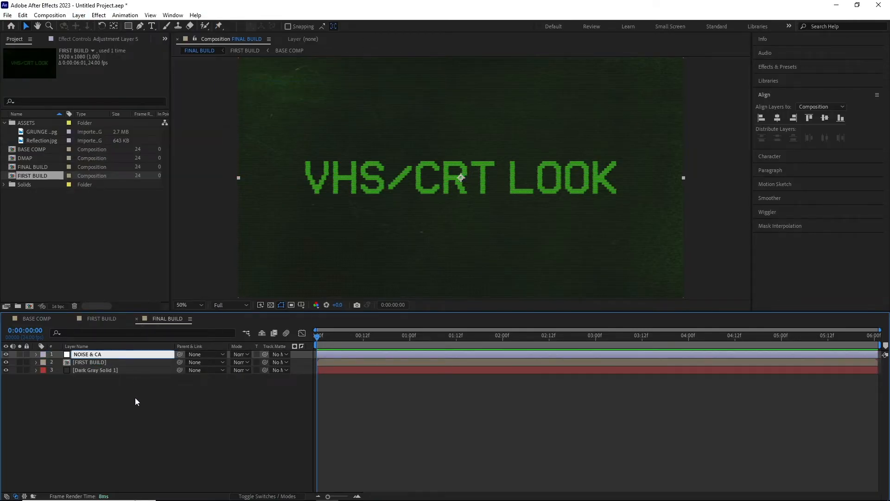
key(Return)
- Apply the Noise effect to NOISE & CA with 10% noise and colour noise off, and compare the image without it
click(99, 15)
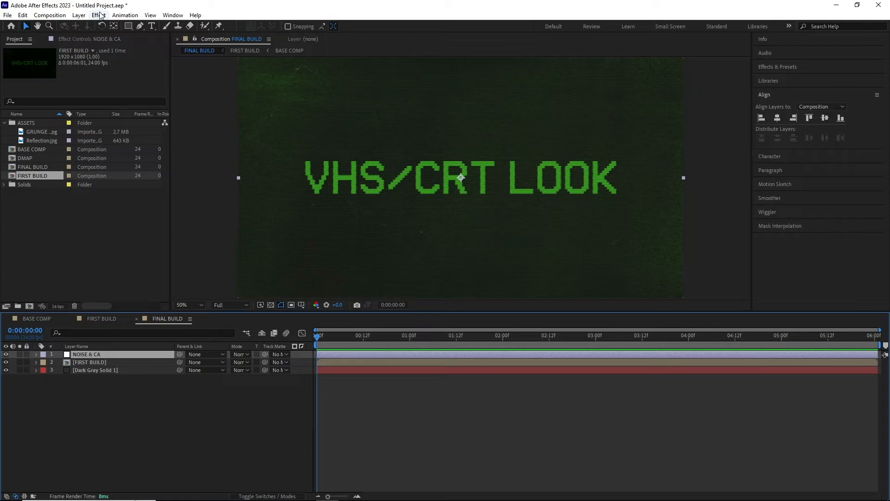
mouse_move(210, 195)
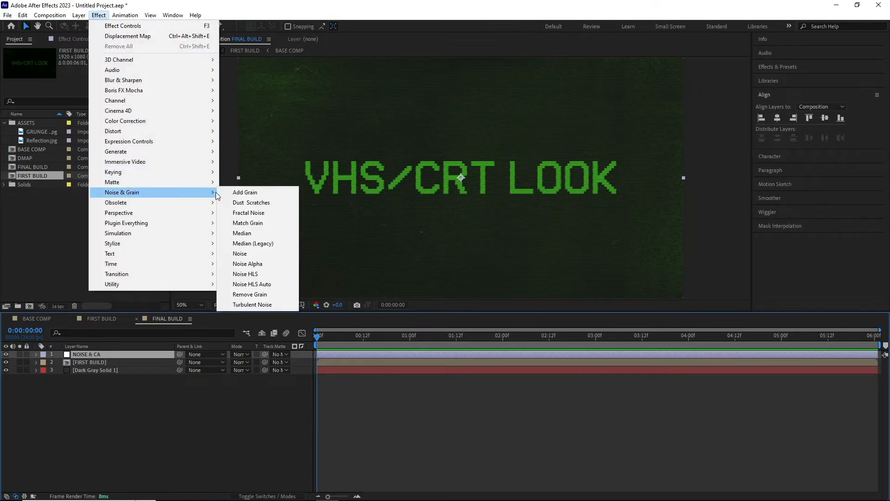
click(239, 253)
key(period)
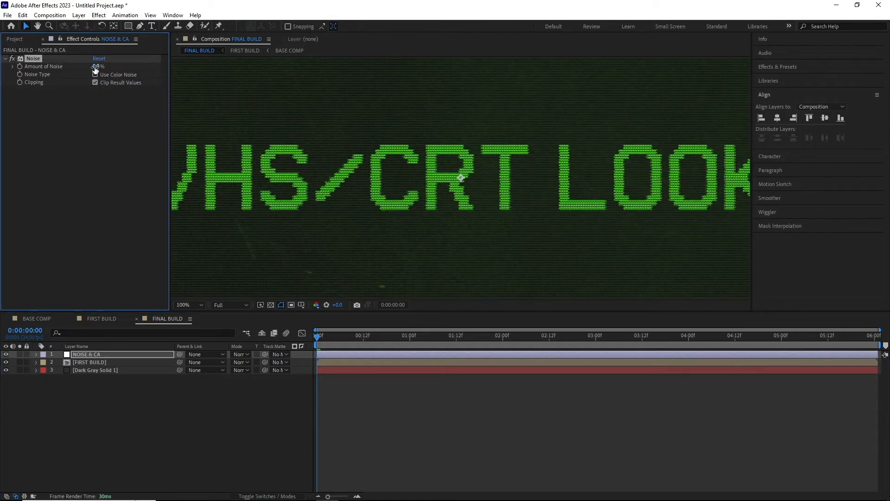
drag(95, 69, 100, 67)
key(comma)
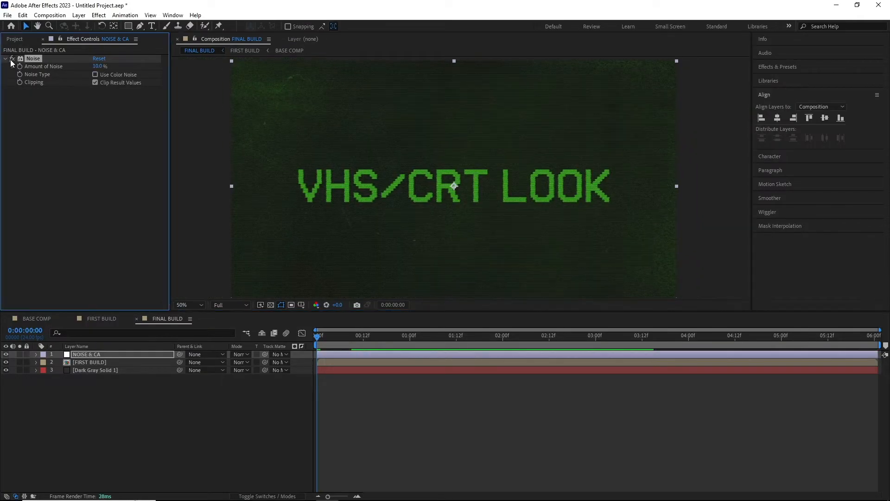
click(11, 59)
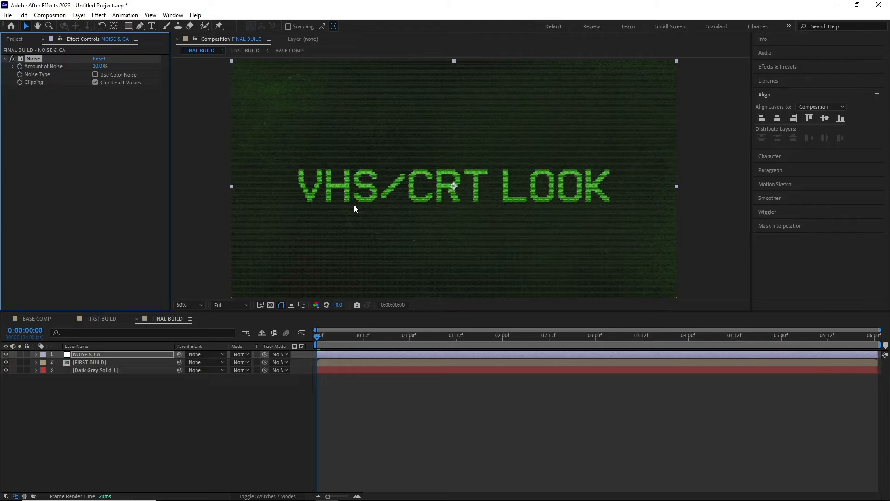
- Apply Quick Chromatic Aberration 3 to NOISE & CA with Red & Blue channels and position 4, and compare the title without it
click(99, 14)
mouse_move(153, 223)
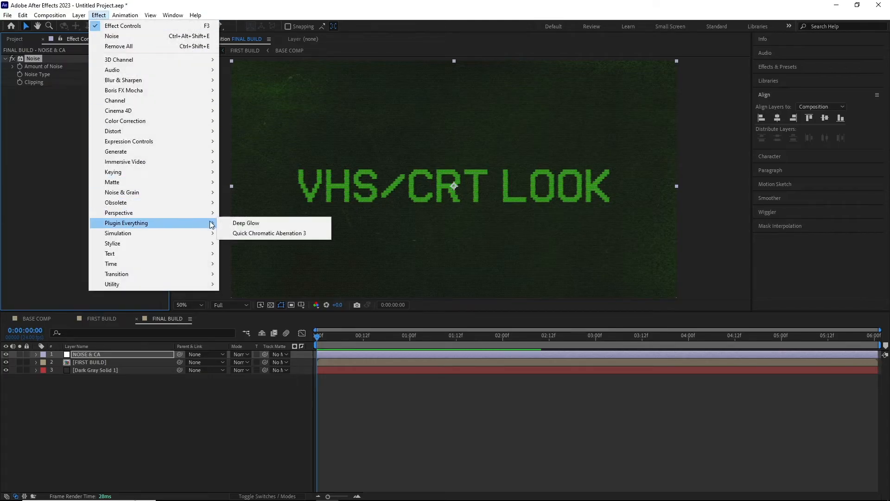
click(267, 233)
key(period)
key(period)
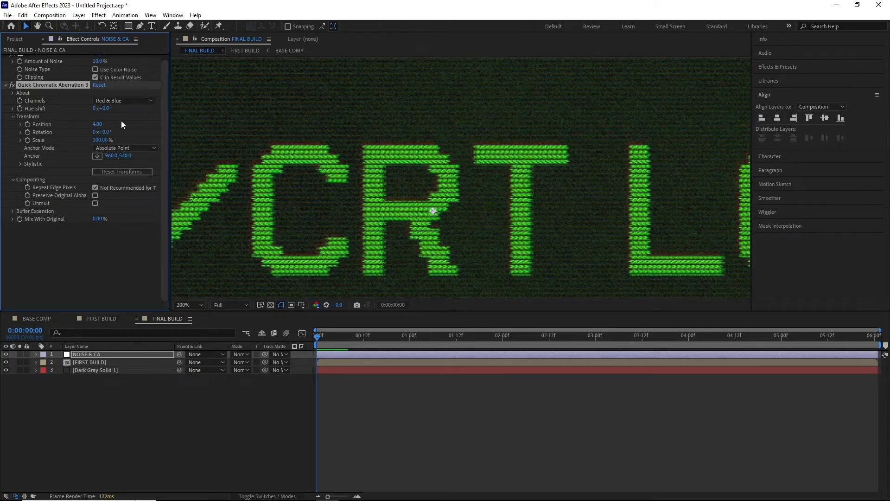
click(11, 86)
scroll(422, 170, down, 3)
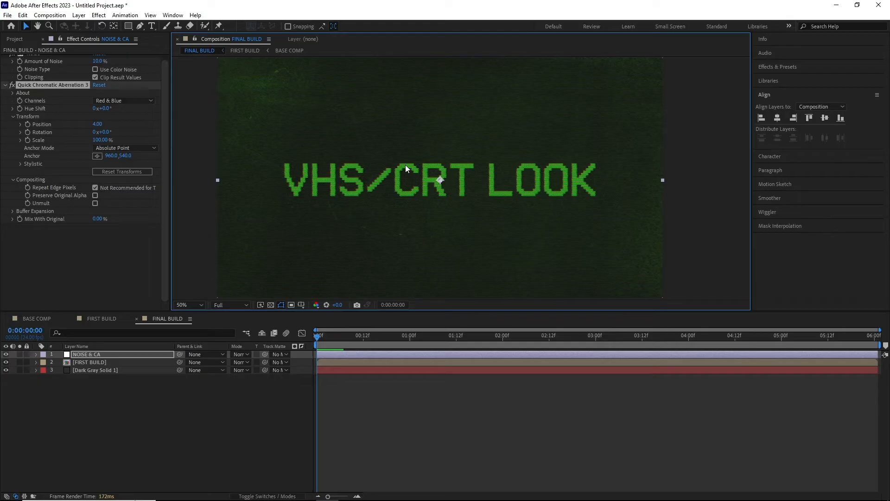
- Add an adjustment layer named CC above NOISE & CA
click(79, 15)
mouse_move(91, 25)
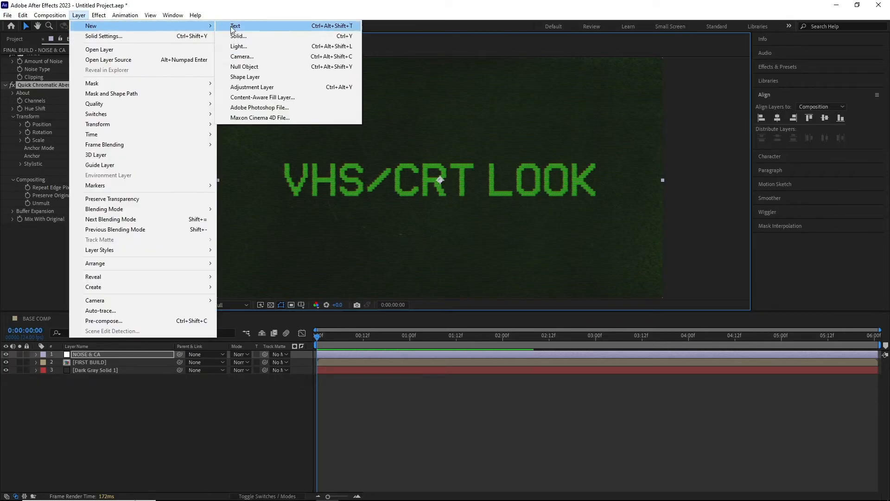
click(254, 87)
- Apply Curves to the CC layer and shape the RGB curve into a gentle S with darker shadows and brighter highlights
click(98, 16)
mouse_move(124, 120)
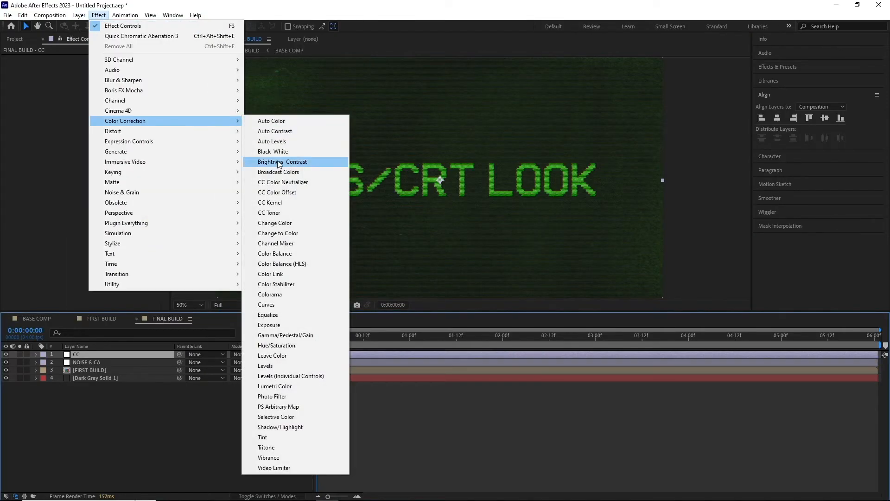
click(274, 304)
drag(106, 125, 101, 122)
drag(49, 182, 54, 184)
drag(101, 122, 103, 123)
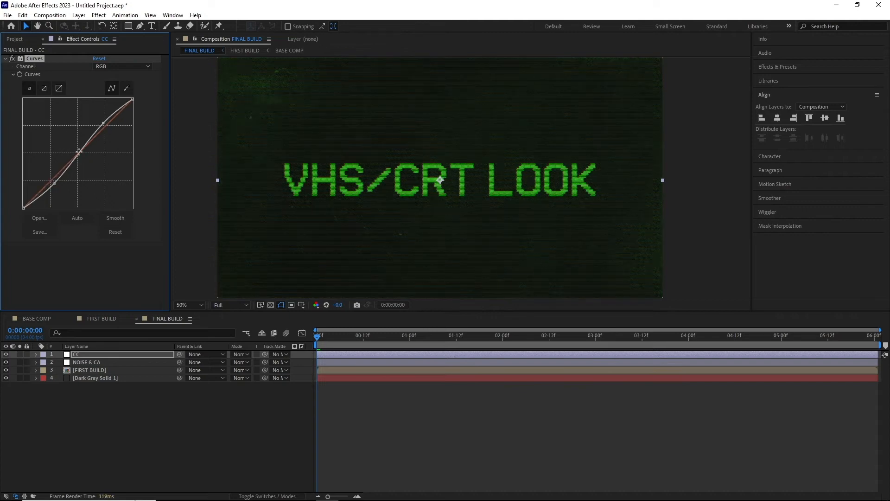
drag(54, 184, 46, 179)
drag(103, 124, 103, 122)
drag(47, 178, 52, 182)
- Apply Glow to the CC layer with a 30% threshold, a radius of 70 and an intensity of 0.4
click(99, 354)
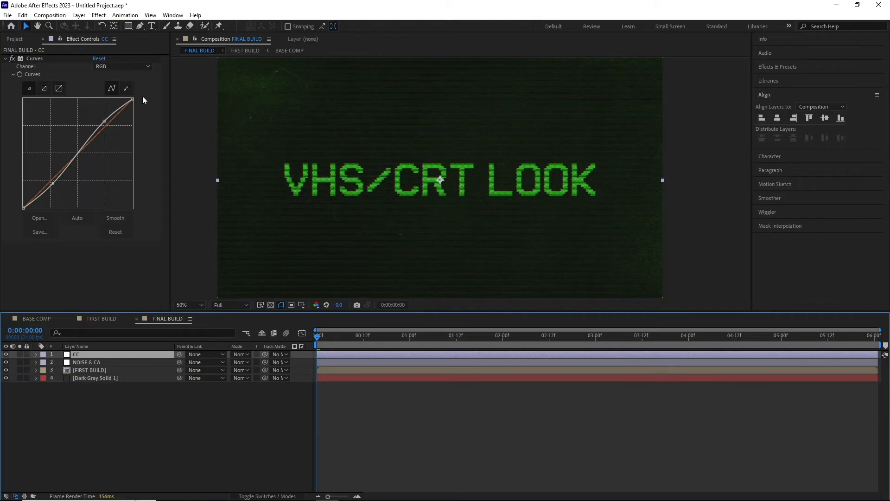
click(99, 15)
mouse_move(208, 244)
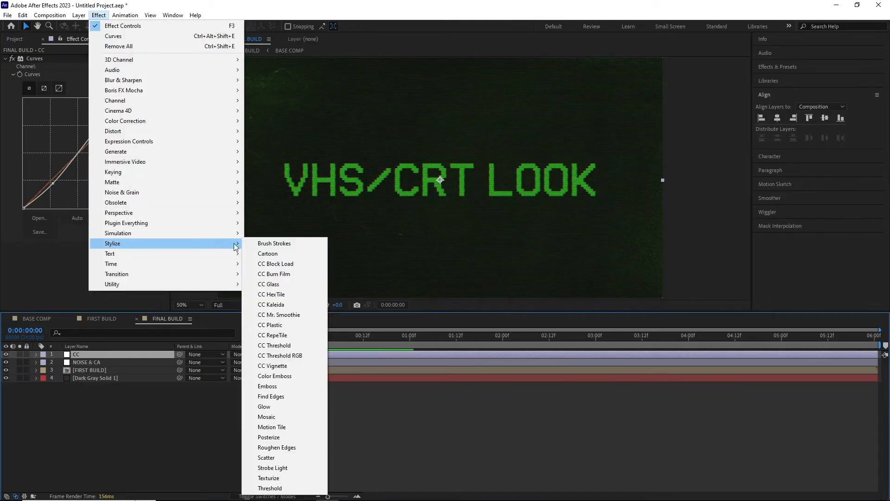
click(282, 409)
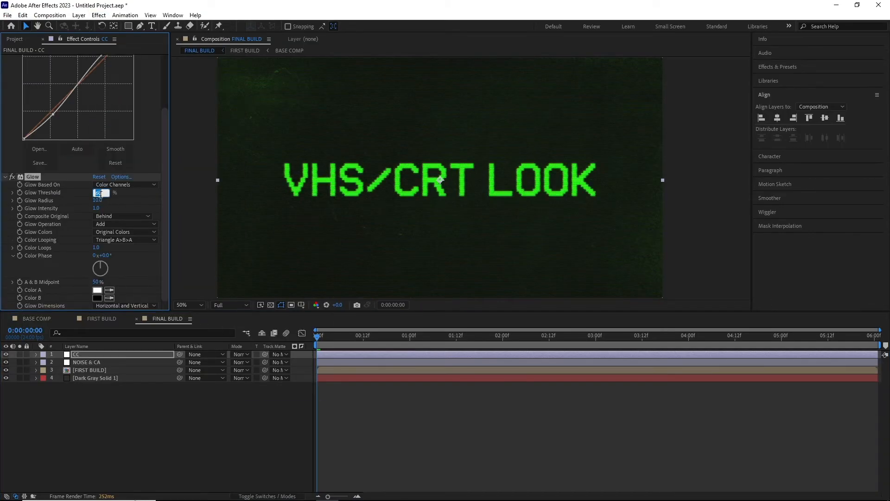
key(Return)
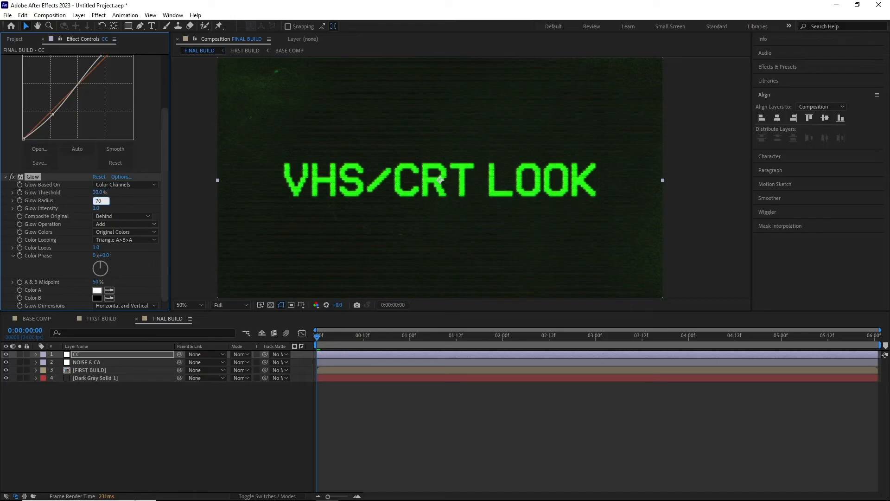
text(70)
key(Return)
text(0.5)
key(Return)
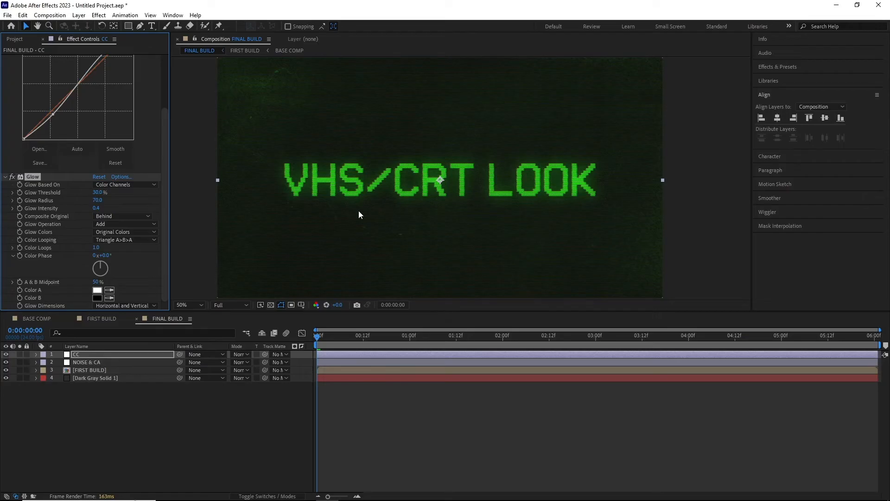
- Place Reflection.jpg above the CC layer at 67% scale, covering the frame, with the Screen blending mode
click(14, 39)
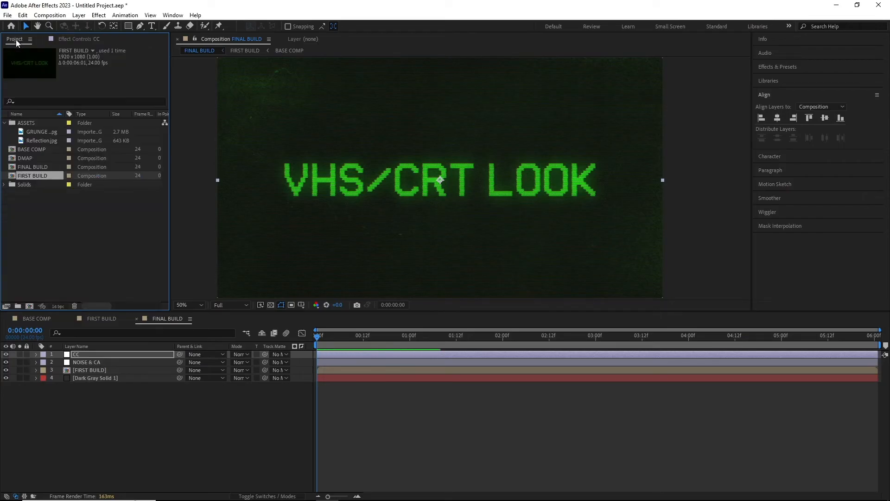
drag(40, 141, 102, 353)
scroll(272, 241, down, 2)
drag(276, 237, 358, 222)
key(s)
drag(243, 363, 227, 363)
drag(422, 199, 435, 236)
scroll(423, 218, up, 2)
click(241, 354)
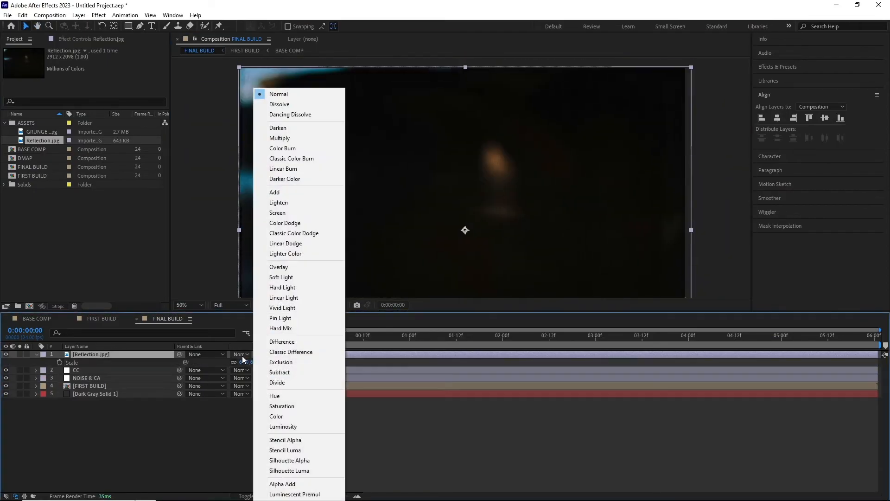
click(316, 214)
- Apply Curves to the reflection layer with a strong S-shaped RGB curve, and compare the image without the effect
click(99, 15)
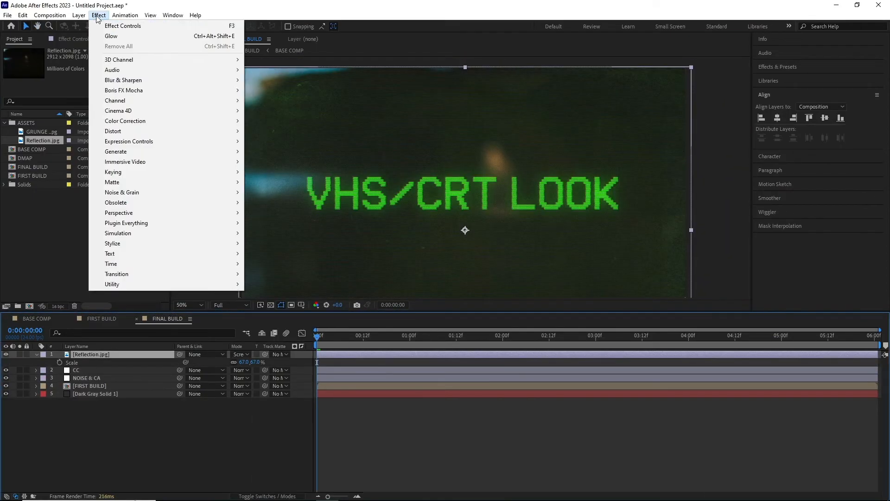
mouse_move(223, 121)
click(275, 306)
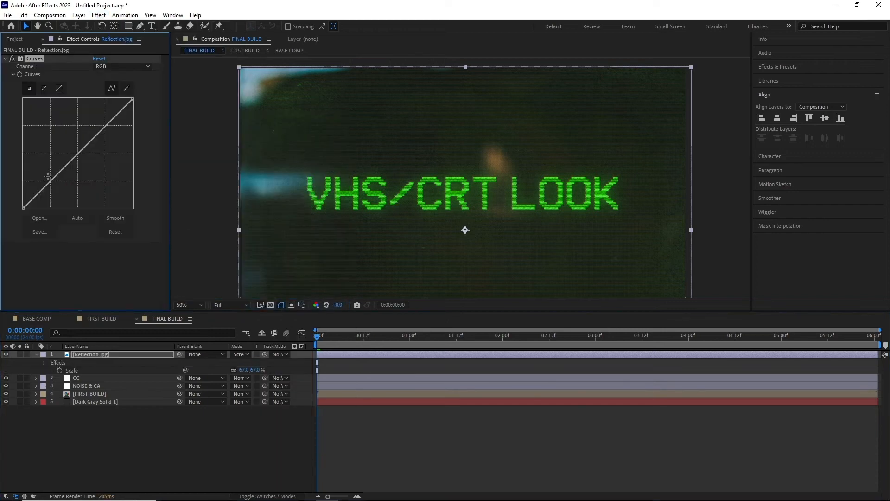
drag(104, 127, 103, 123)
drag(48, 177, 55, 189)
click(12, 59)
click(12, 59)
drag(383, 171, 370, 148)
click(103, 355)
key(u)
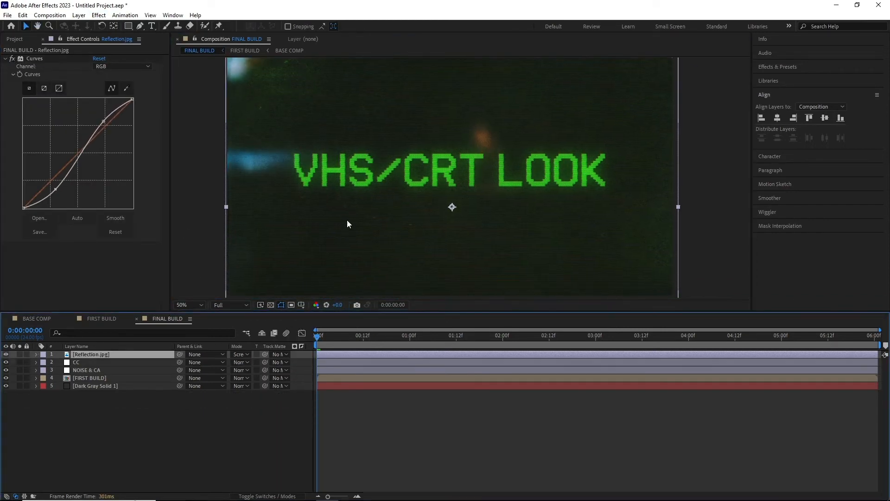
- Add an adjustment layer on top of the stack and apply Posterize Time with a frame rate of 12
click(79, 15)
mouse_move(93, 26)
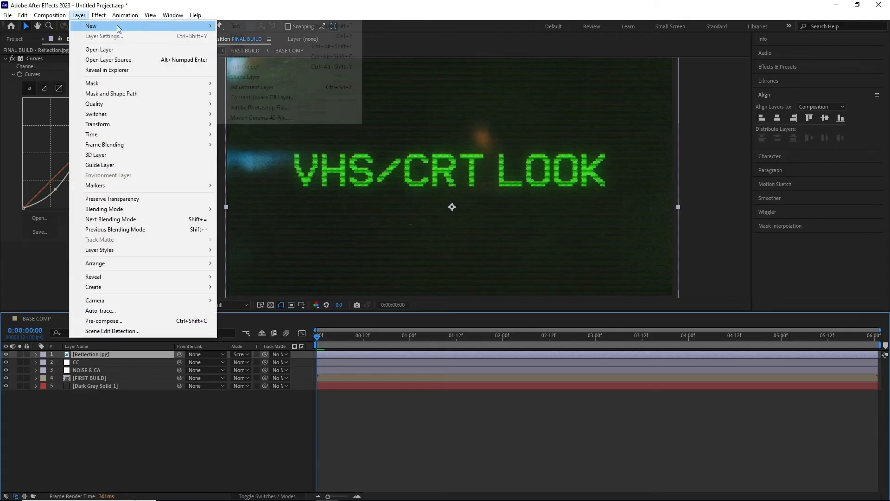
click(260, 75)
click(99, 15)
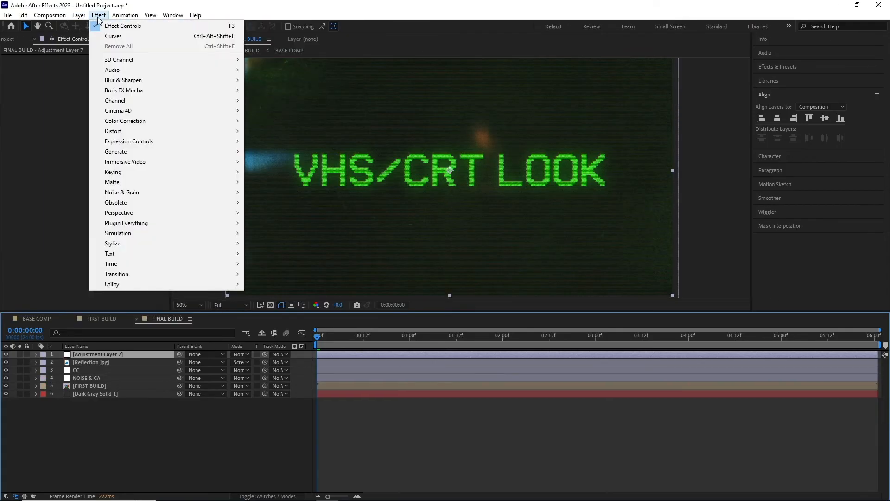
mouse_move(216, 263)
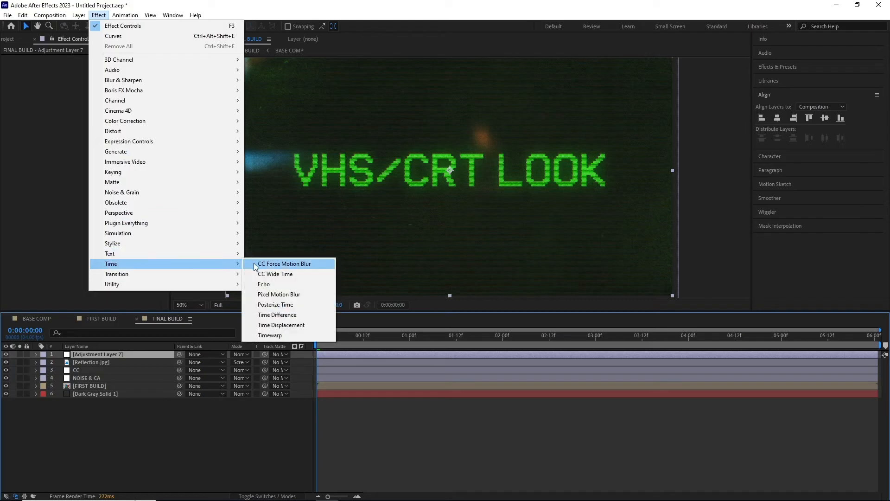
click(269, 305)
text(12)
key(Return)
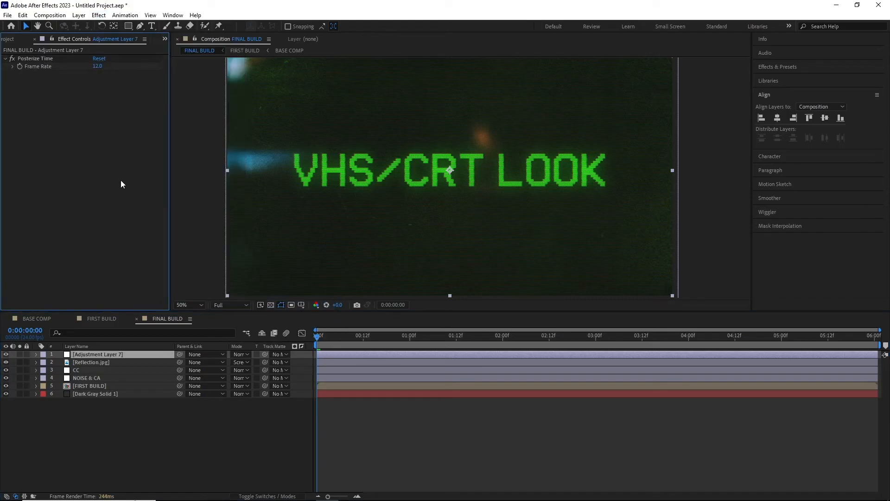
- Enlarge the composition view and play a preview of the FINAL BUILD animation
drag(320, 210, 320, 216)
drag(336, 311, 336, 352)
key(space)
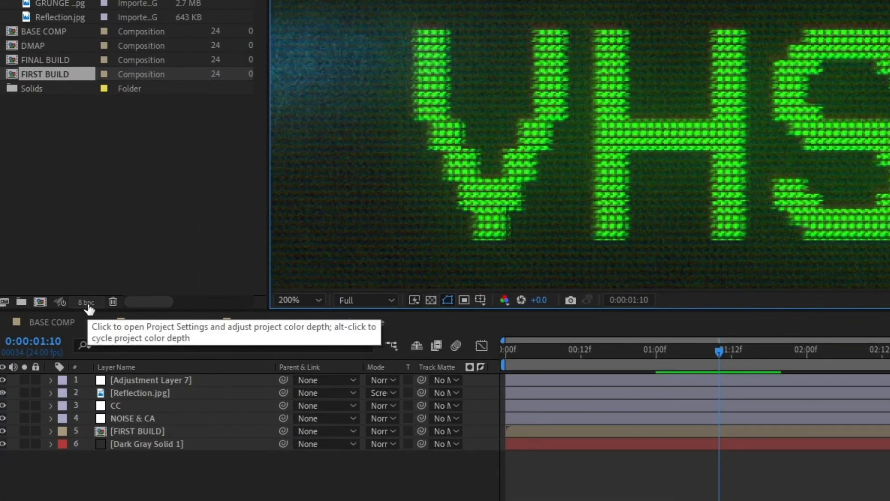
- Set the project colour depth to 16 bpc and inspect the title's pixel detail up close
alt+click(87, 303)
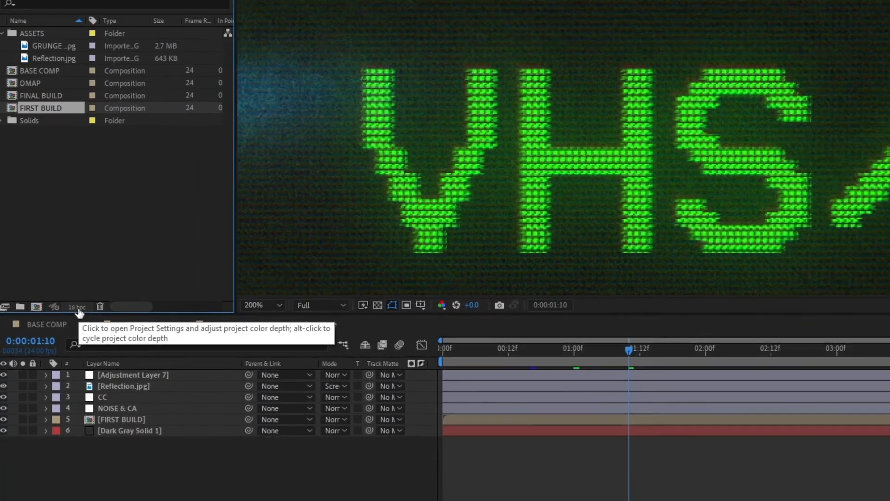
scroll(371, 242, up, 3)
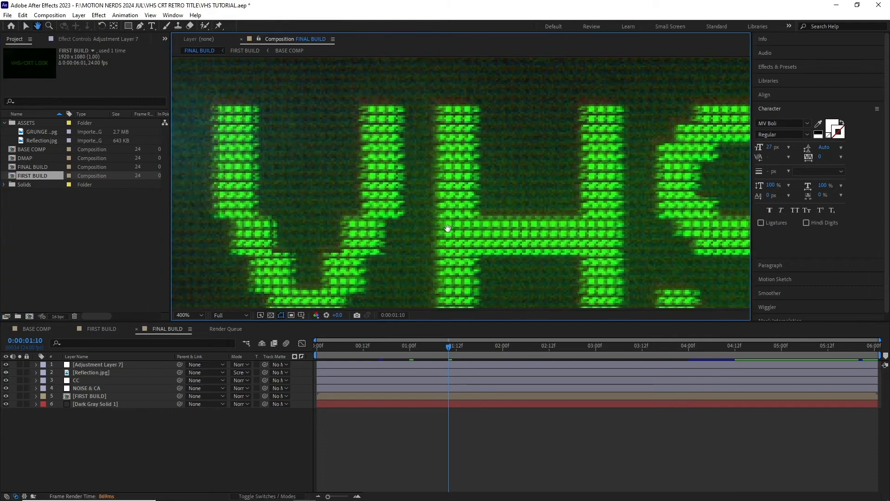